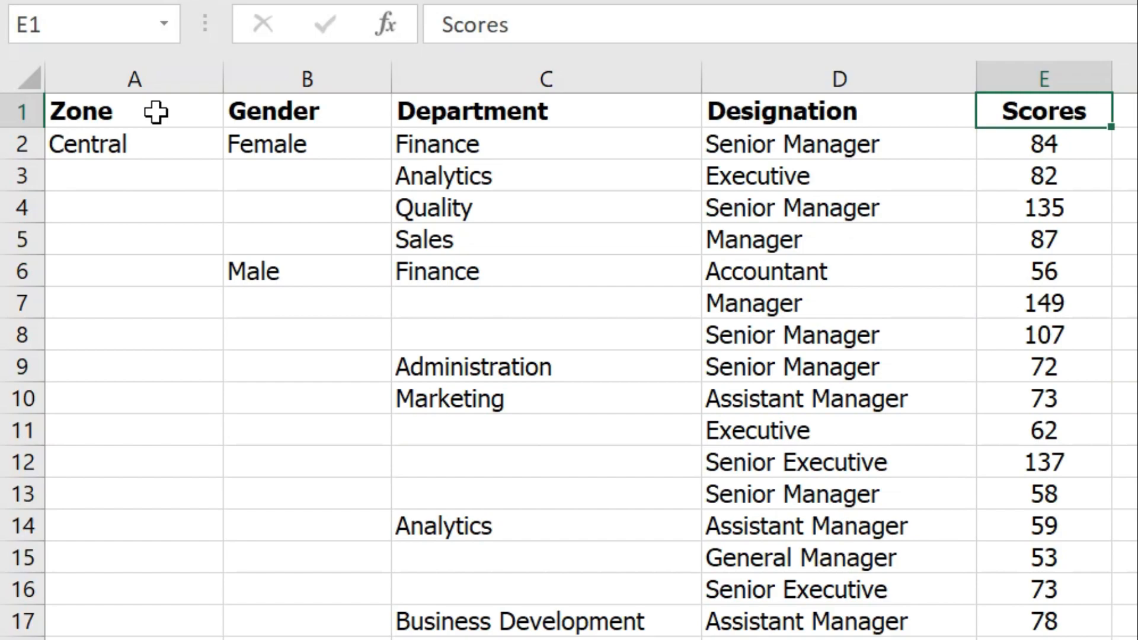
# Examine the blank cells beneath the group entries in the Zone, Gender and Department columns.
pyautogui.click(138, 141)
pyautogui.moveTo(272, 140); pyautogui.dragTo(280, 637)
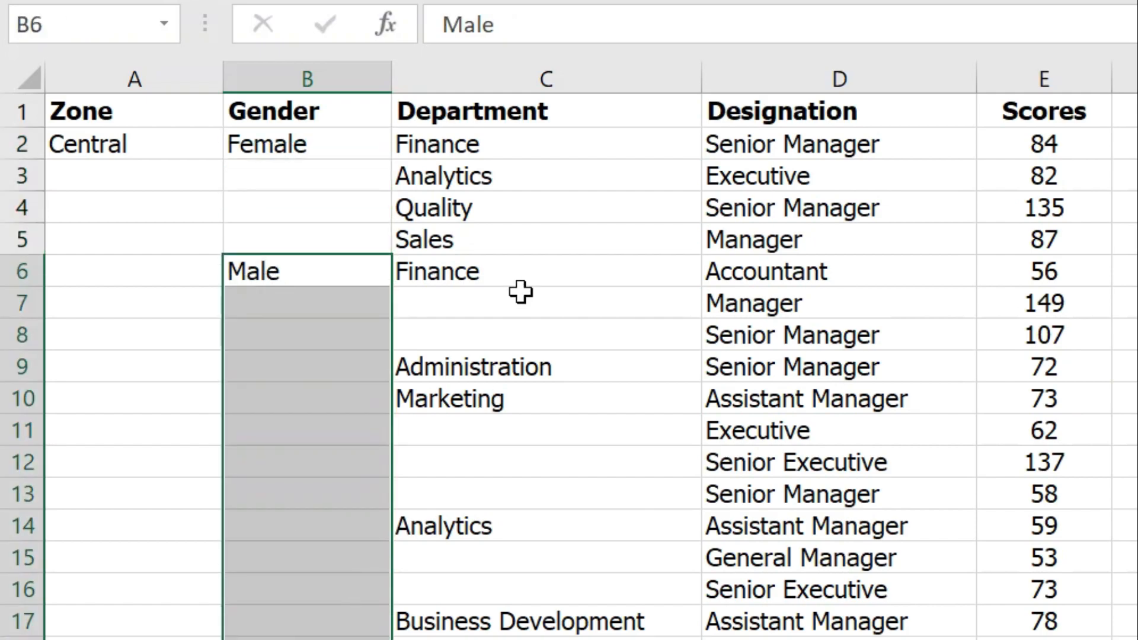
pyautogui.click(445, 271)
pyautogui.moveTo(446, 272); pyautogui.dragTo(450, 340)
pyautogui.scroll(-1, 504, 415)
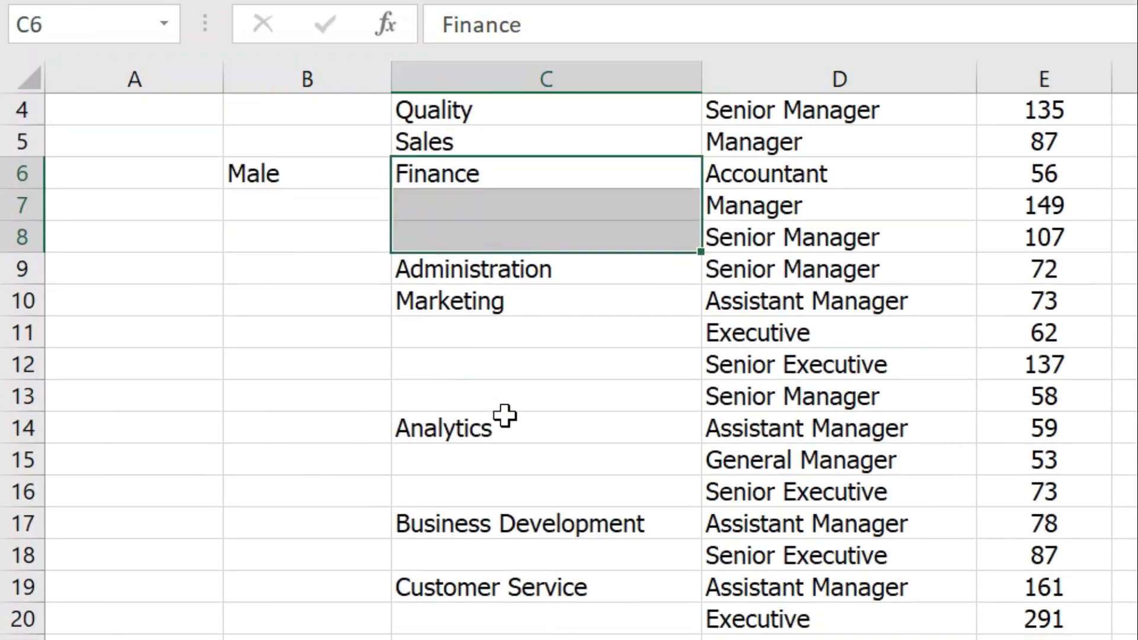
pyautogui.moveTo(504, 300); pyautogui.dragTo(455, 486)
pyautogui.scroll(1, 513, 374)
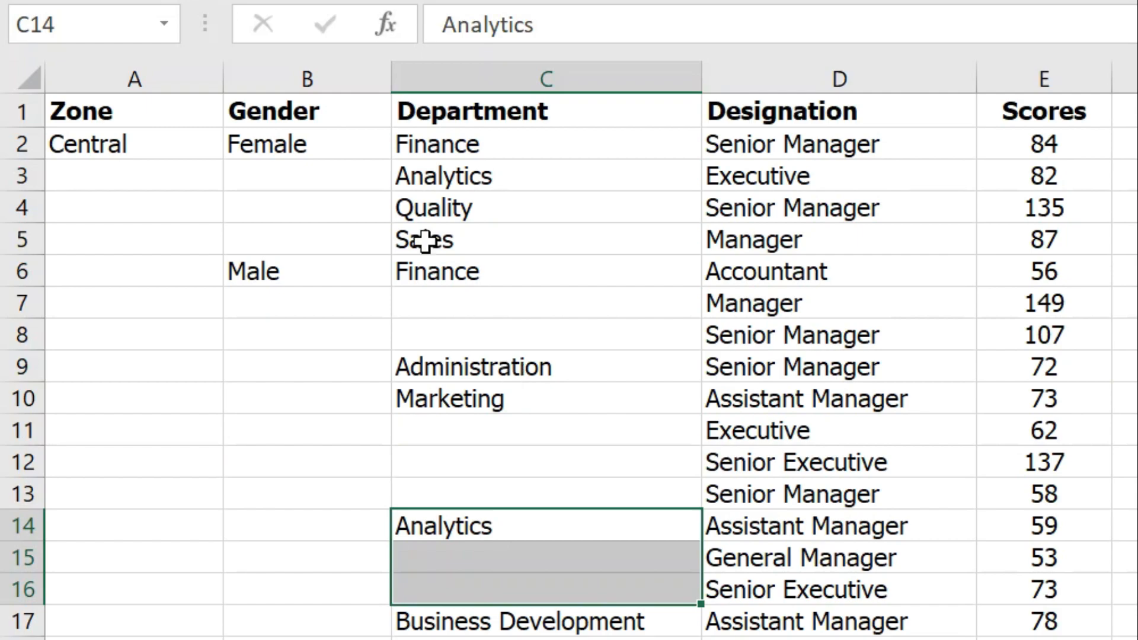
# In the Zone column, fill Central down from A2 to A35 and East down the blank cells below A36.
pyautogui.click(123, 145)
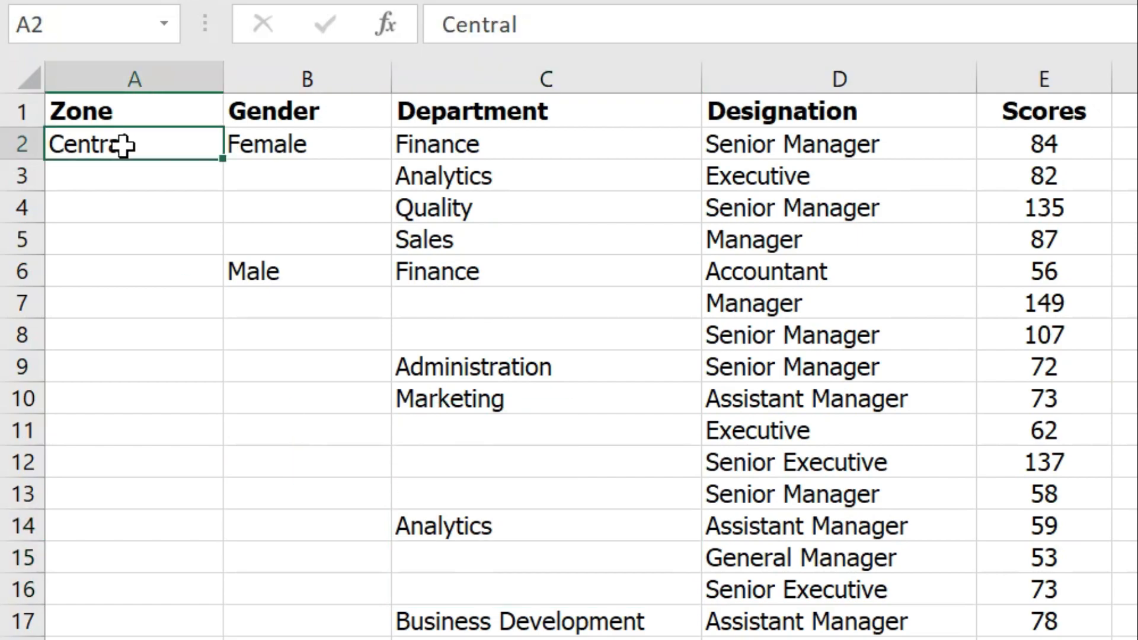
pyautogui.hotkey('ctrl', 'shift', 'Down')
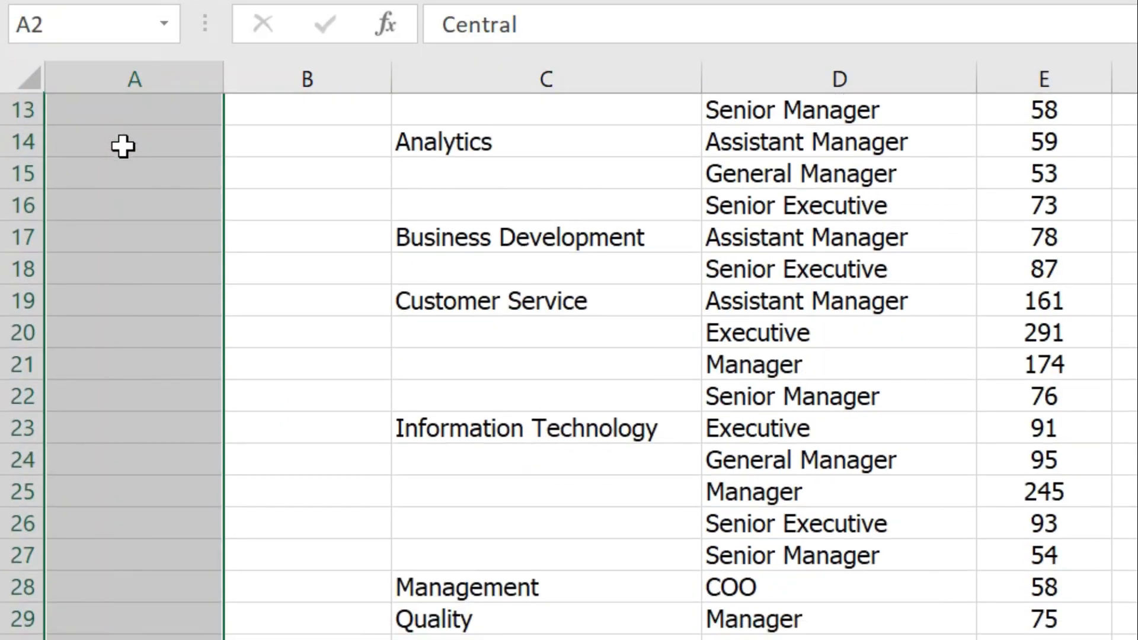
pyautogui.hotkey('ctrl', 'd')
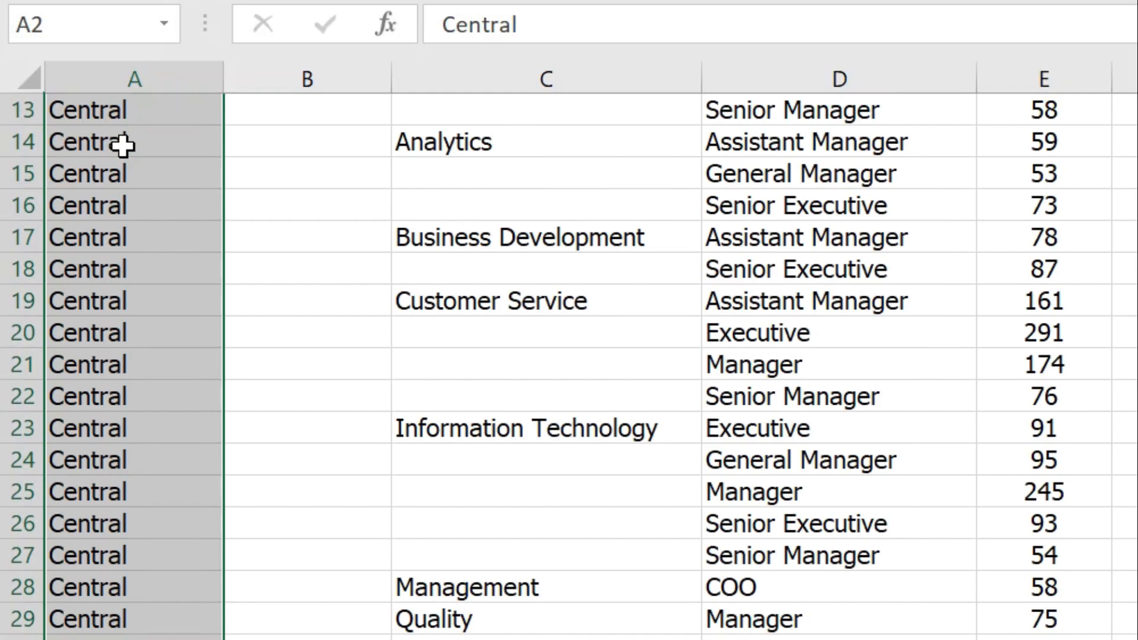
pyautogui.scroll(-4, 190, 388)
pyautogui.scroll(-2, 189, 388)
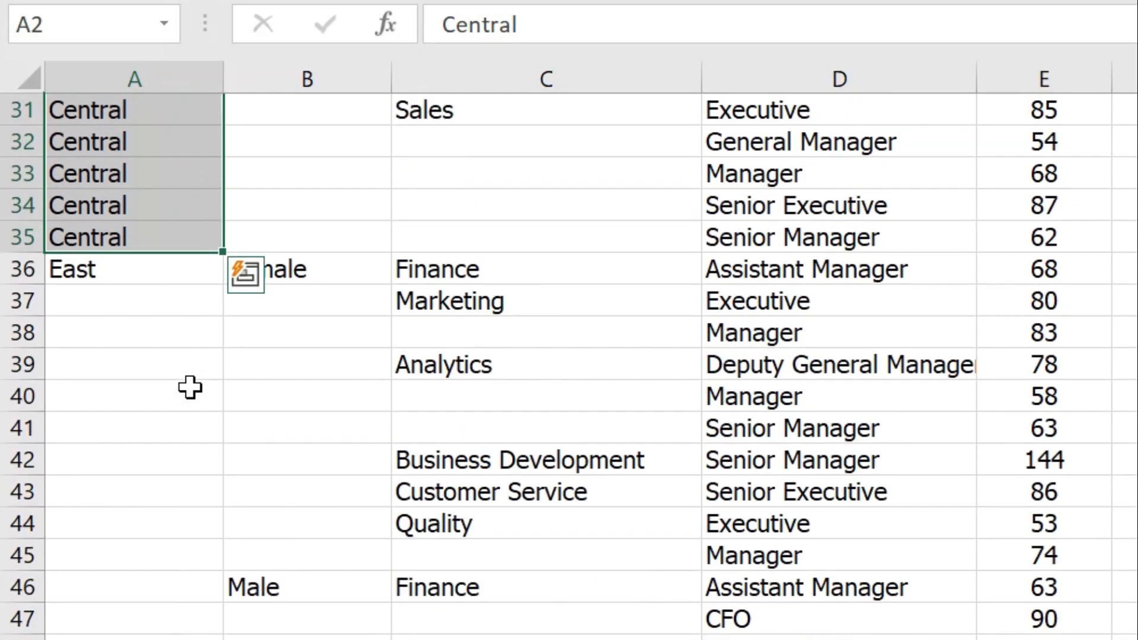
pyautogui.click(112, 268)
pyautogui.hotkey('ctrl', 'shift', 'Down')
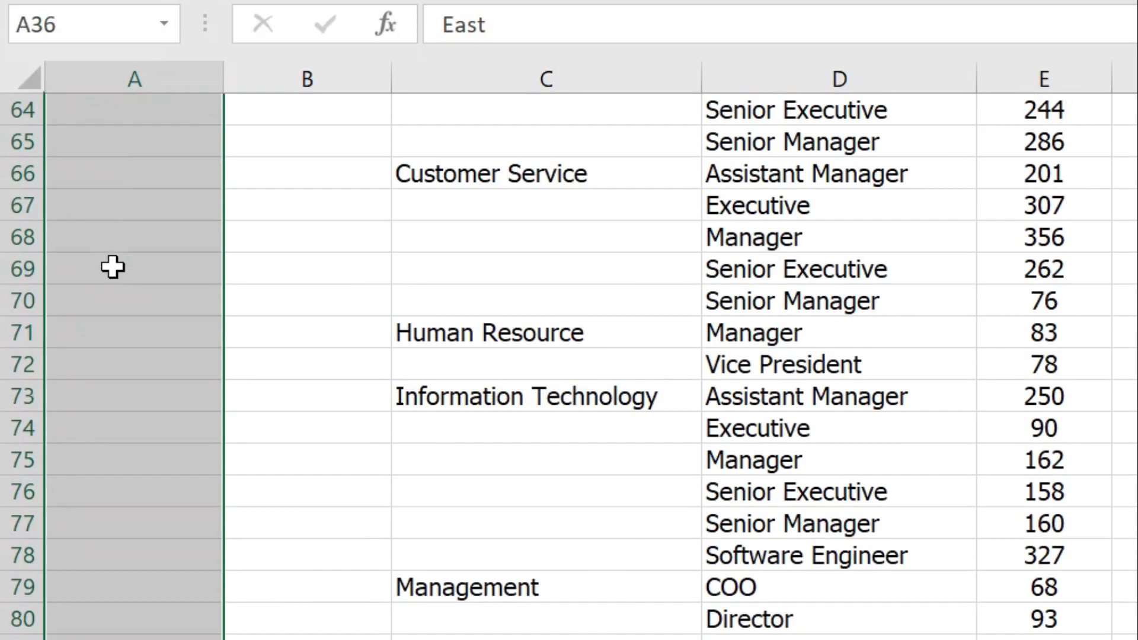
pyautogui.hotkey('ctrl', 'd')
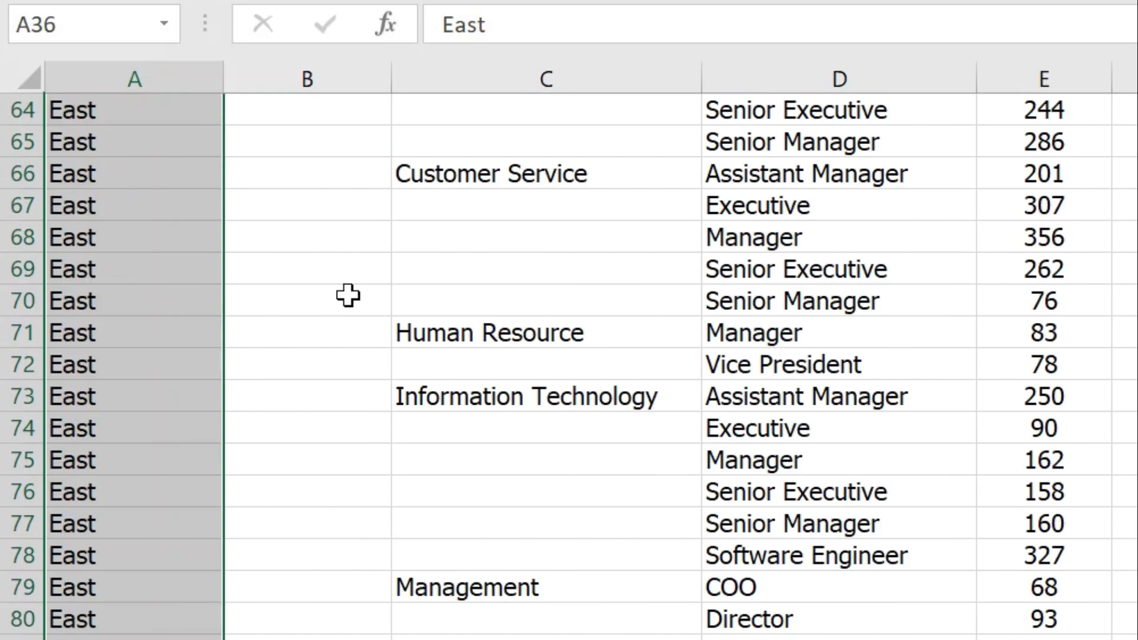
# Fill Female down B2:B5 and Male down from B6 in the Gender column, and Finance down C6:C8.
pyautogui.scroll(20, 348, 295)
pyautogui.moveTo(267, 144); pyautogui.dragTo(272, 233)
pyautogui.hotkey('ctrl', 'd')
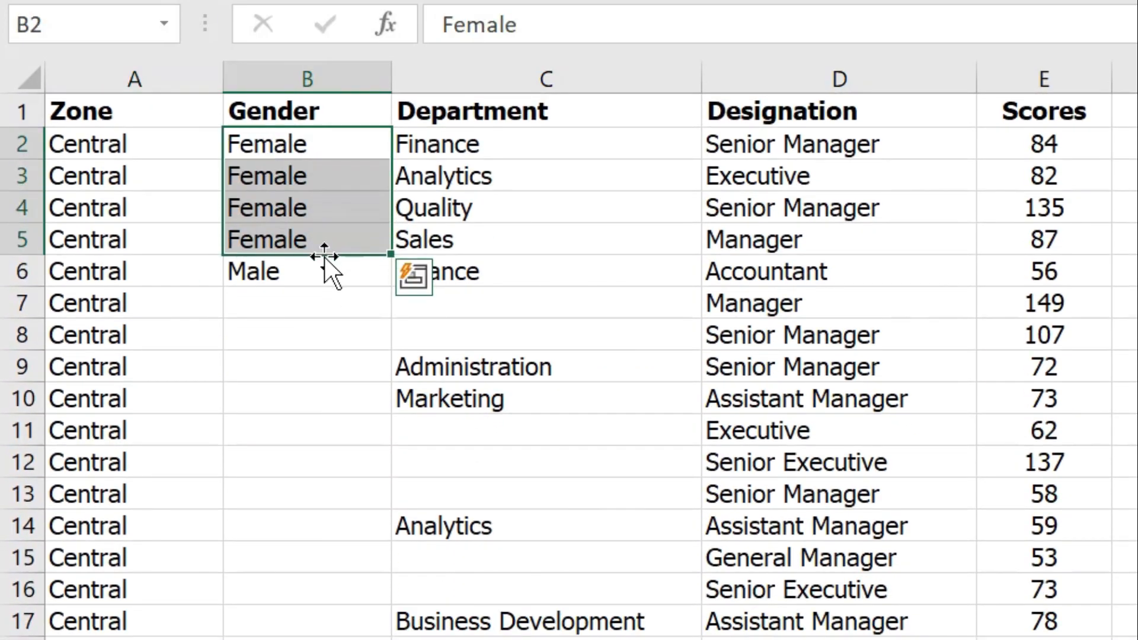
pyautogui.click(312, 270)
pyautogui.hotkey('ctrl', 'shift', 'Down')
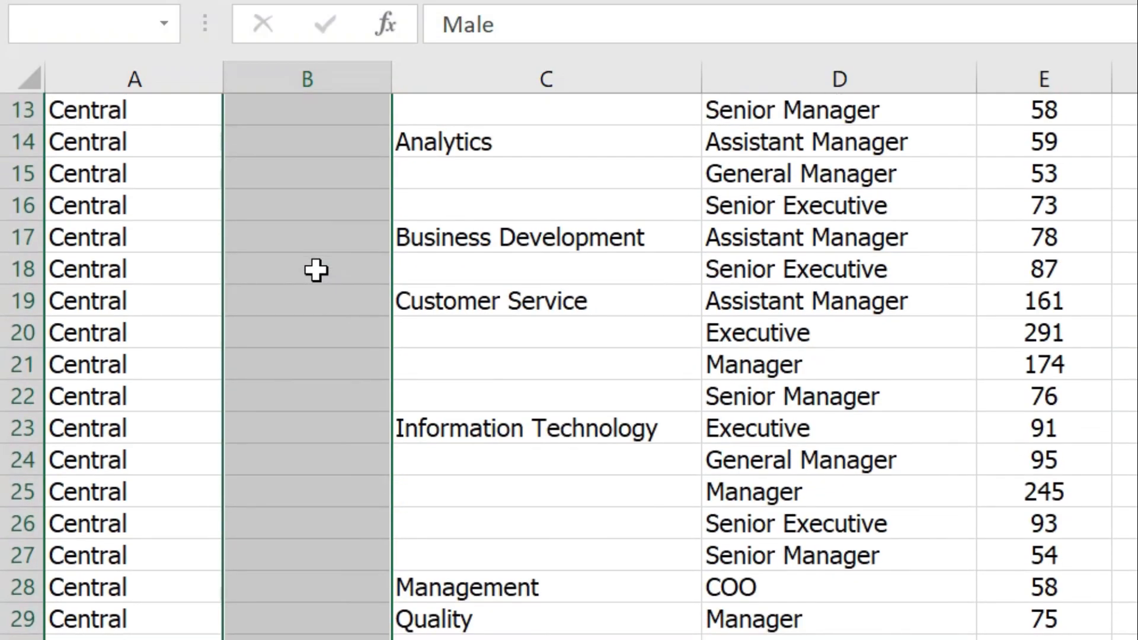
pyautogui.hotkey('ctrl', 'd')
pyautogui.scroll(4, 442, 333)
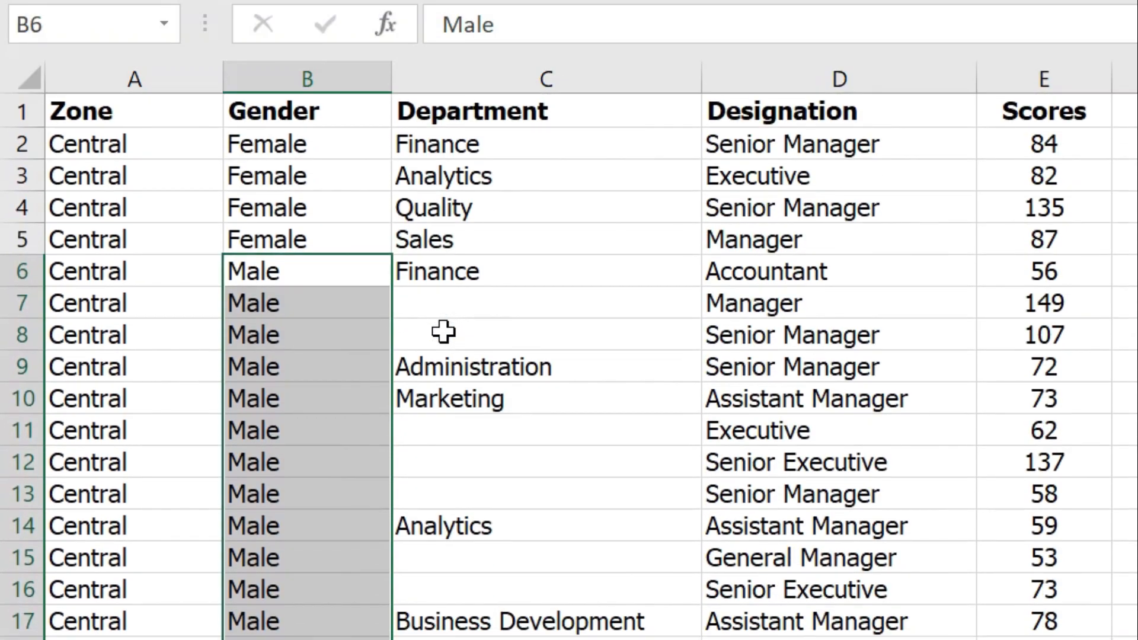
pyautogui.moveTo(472, 277); pyautogui.dragTo(474, 330)
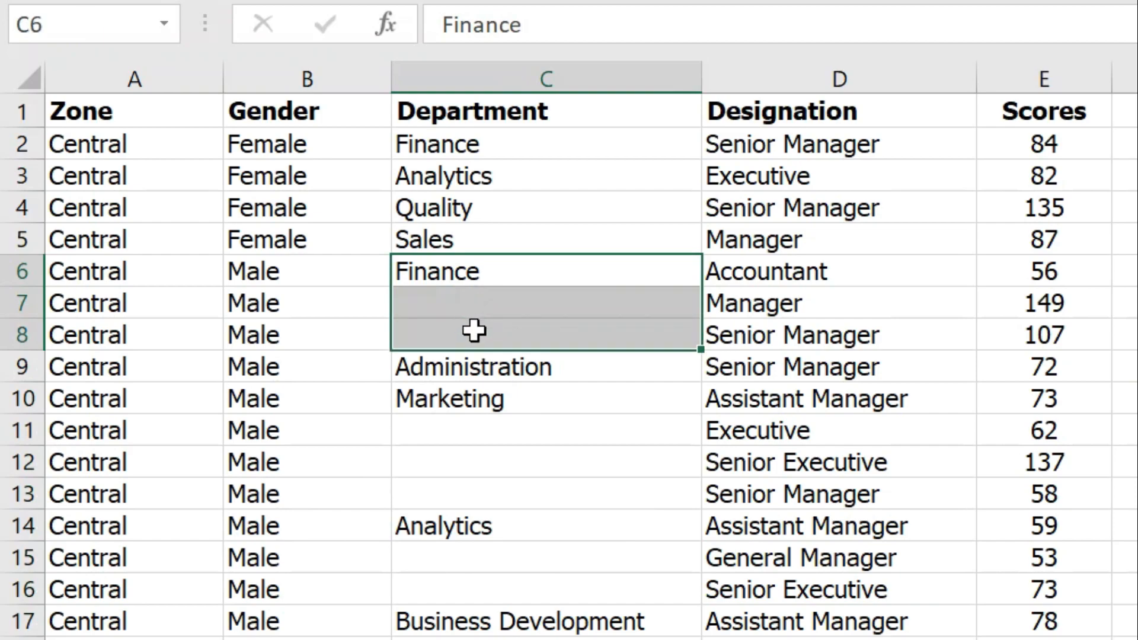
pyautogui.hotkey('ctrl', 'd')
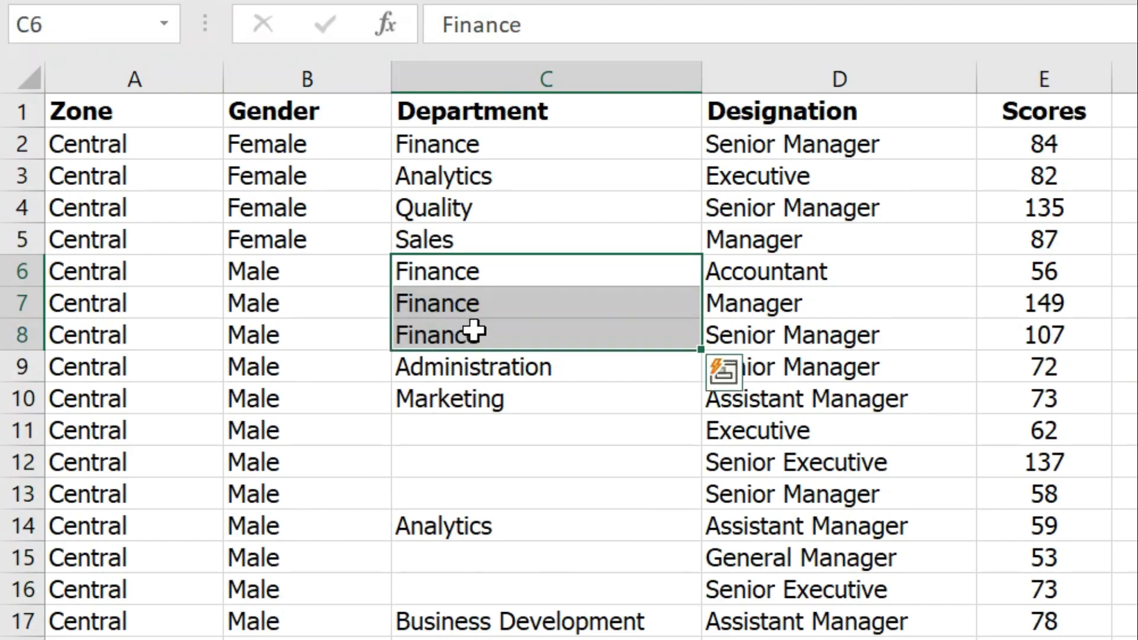
# Undo all the manual fill-downs in the Zone, Gender and Department columns and return to cell A1.
pyautogui.hotkey('ctrl', 'z')
pyautogui.hotkey('ctrl', 'z')
pyautogui.hotkey('ctrl', 'z')
pyautogui.hotkey('ctrl', 'z')
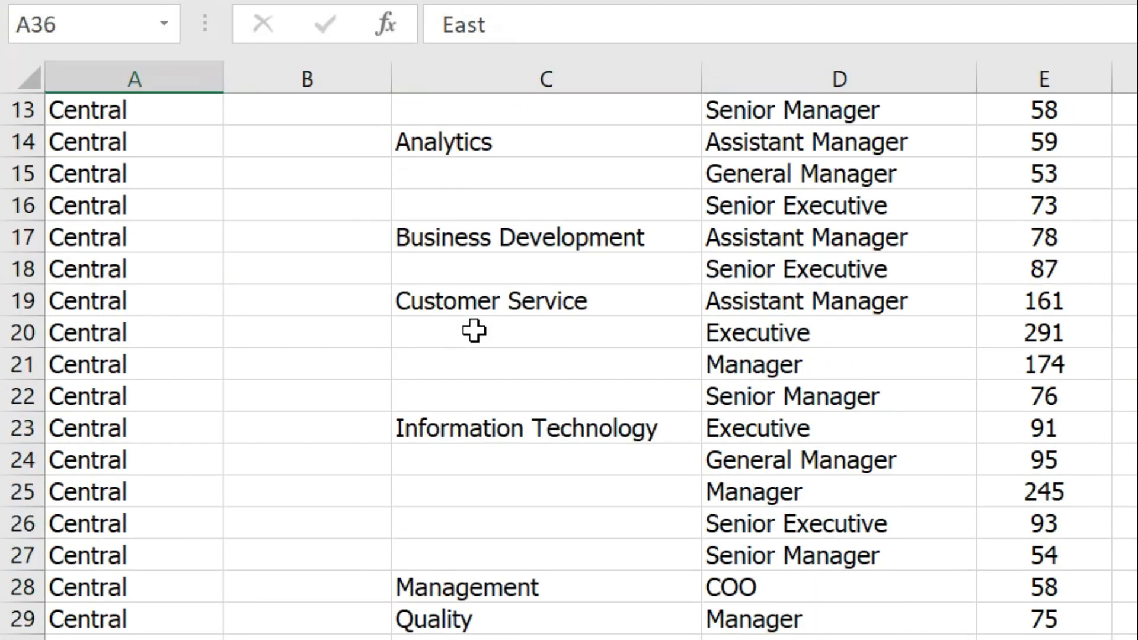
pyautogui.hotkey('ctrl', 'z')
pyautogui.scroll(1, 475, 330)
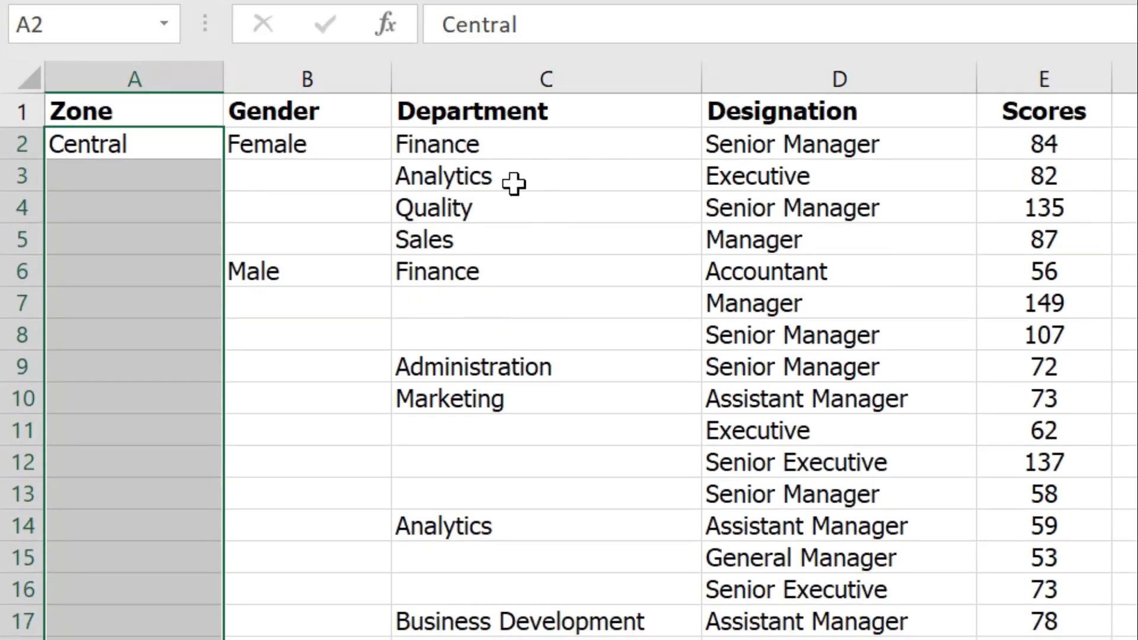
pyautogui.click(153, 114)
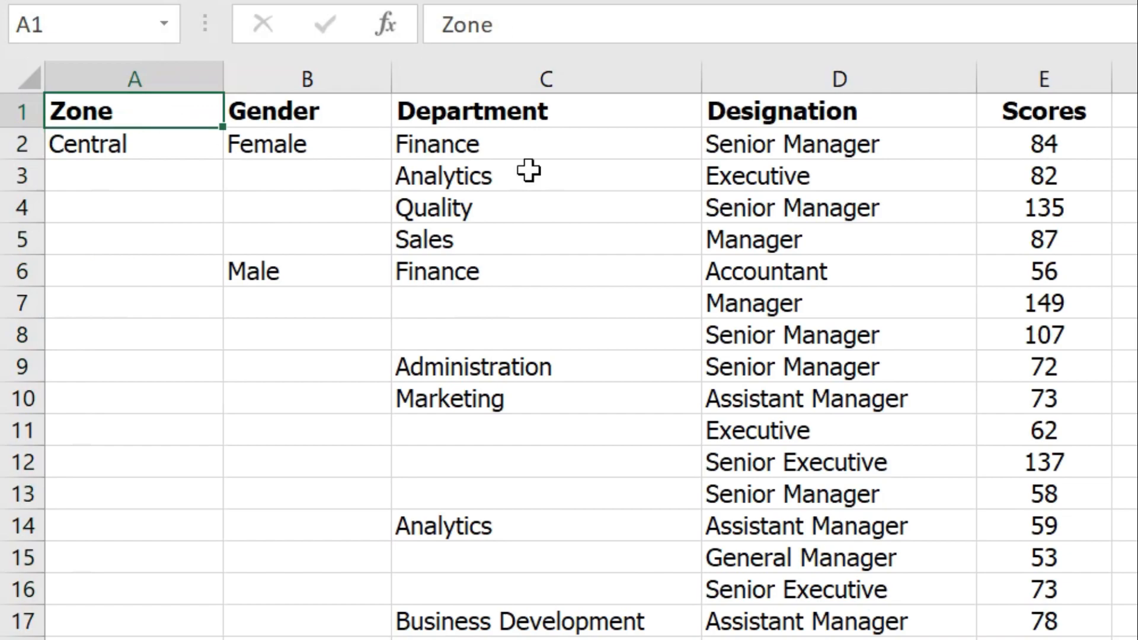
# Check how far the data extends by going to the Designation column's last entry and back to the header row.
pyautogui.click(727, 169)
pyautogui.hotkey('ctrl', 'Down')
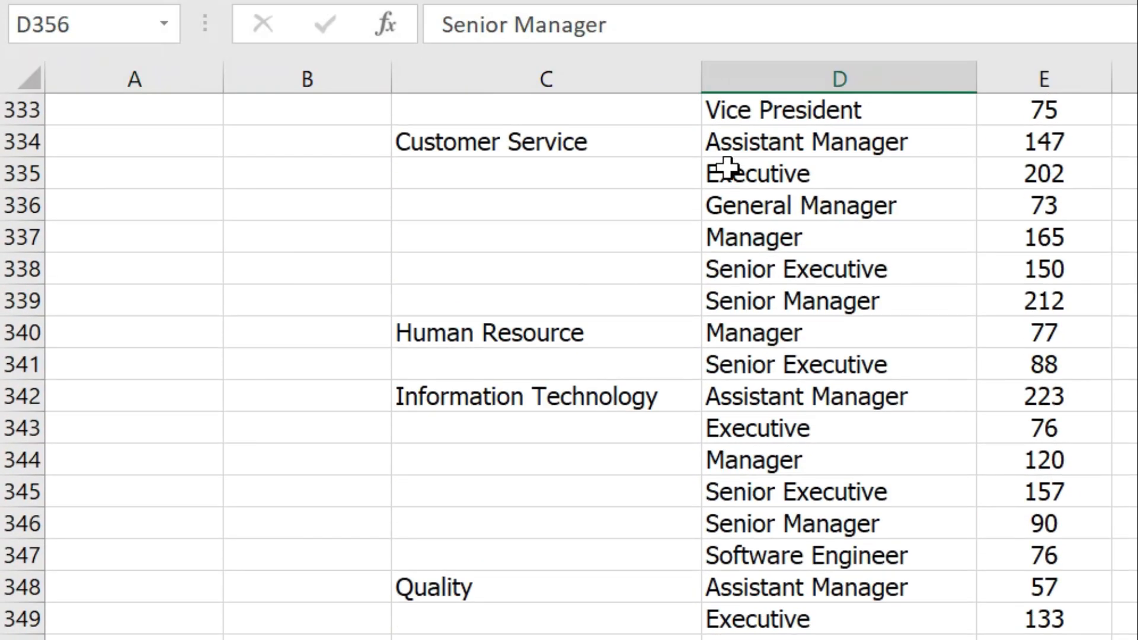
pyautogui.hotkey('ctrl', 'Up')
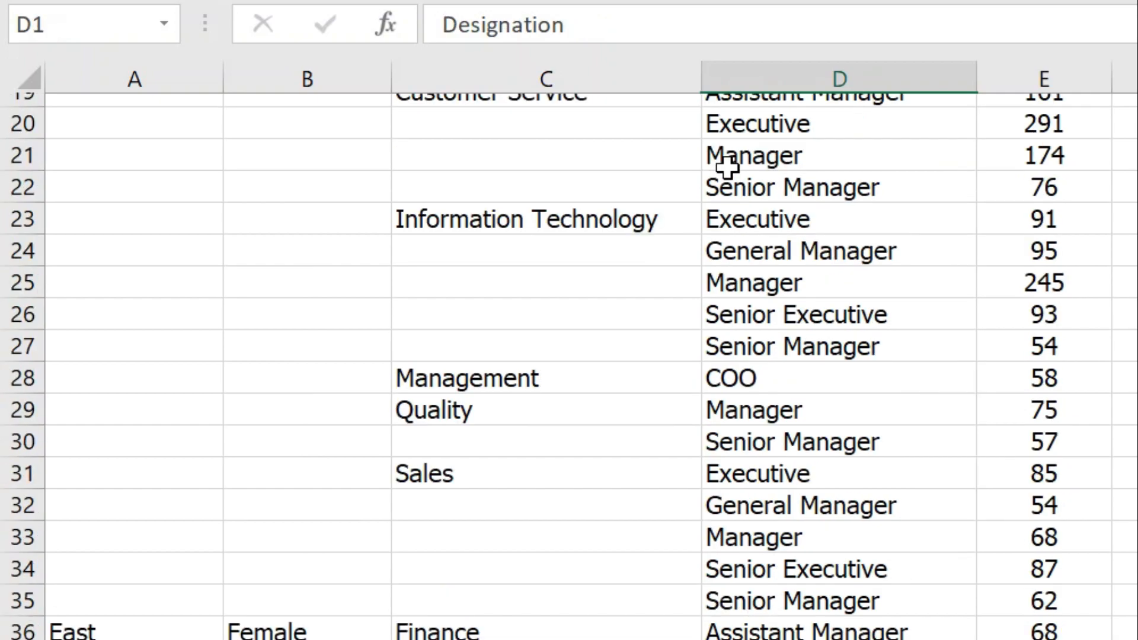
pyautogui.hotkey('ctrl', 'Left')
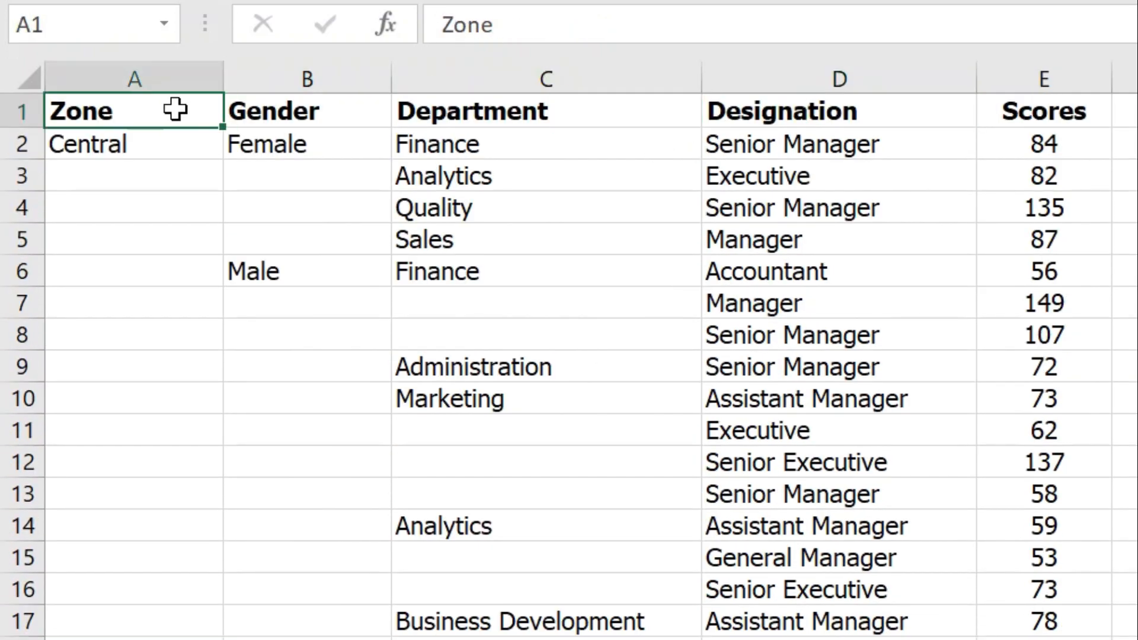
pyautogui.press('Right')
pyautogui.press('Right')
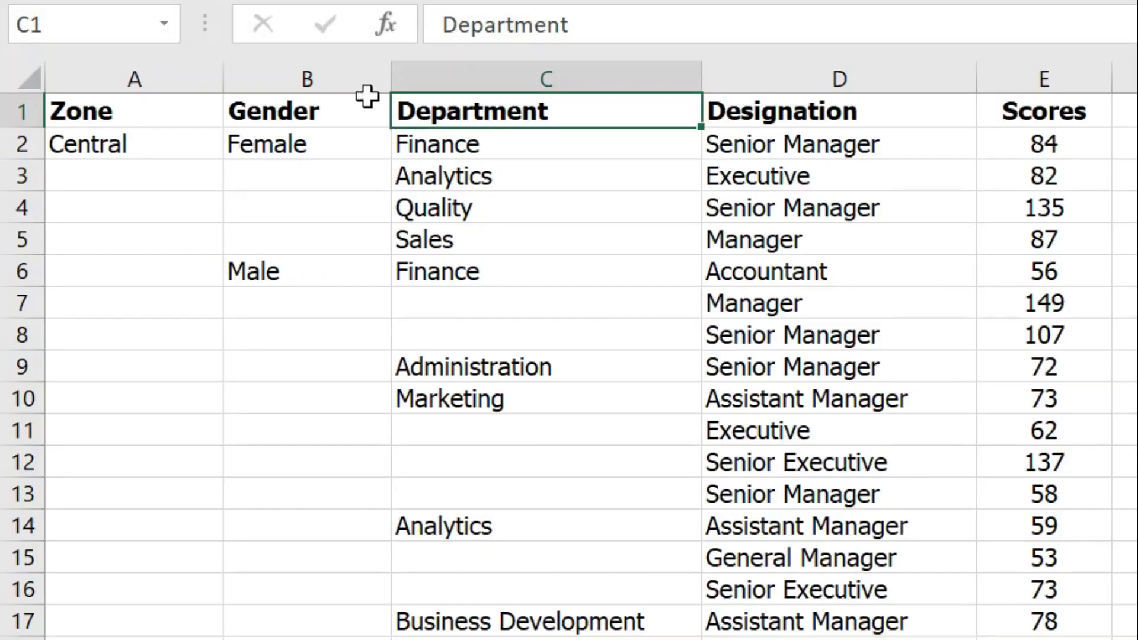
# Select the entire data range starting from the Zone header and check that the selection reaches the last data row.
pyautogui.click(130, 107)
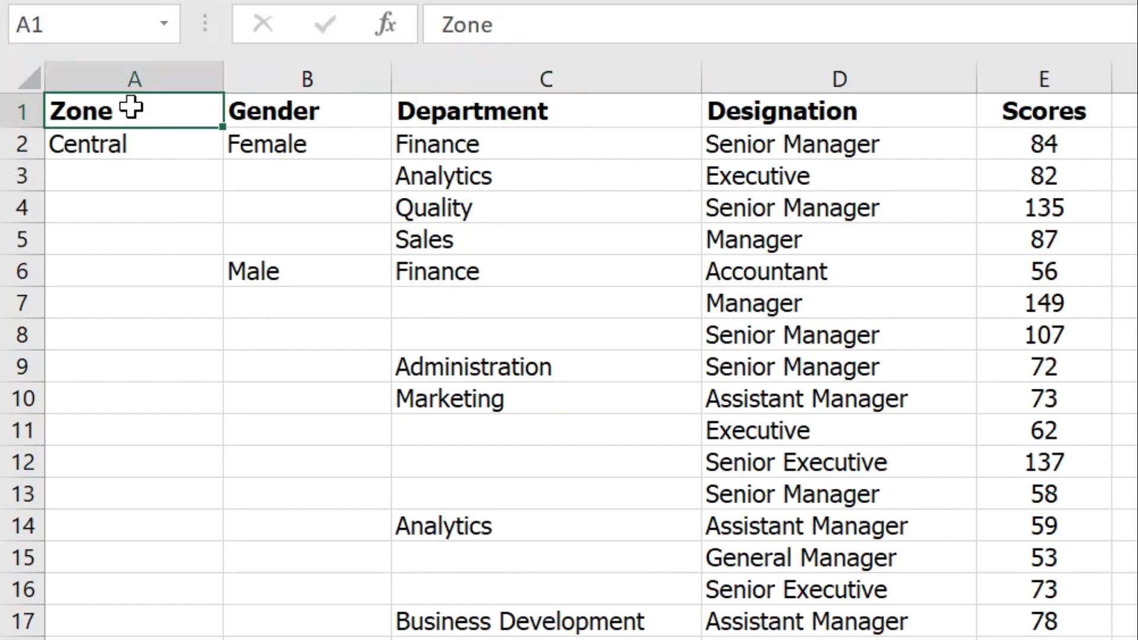
pyautogui.hotkey('ctrl', 'a')
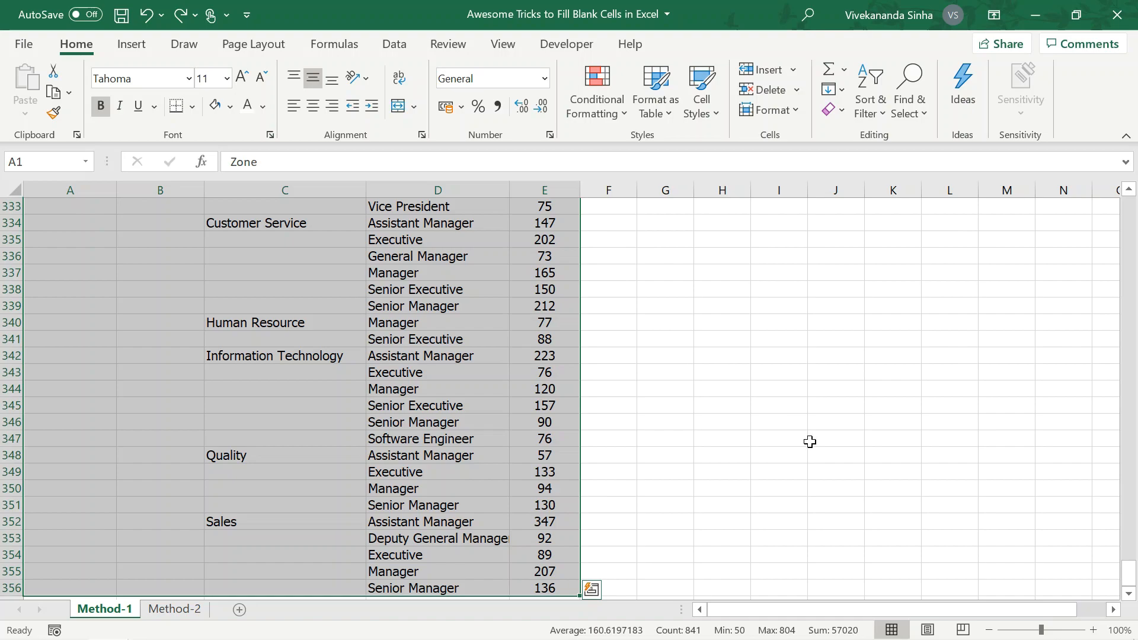
pyautogui.click(1129, 594)
pyautogui.click(1129, 595)
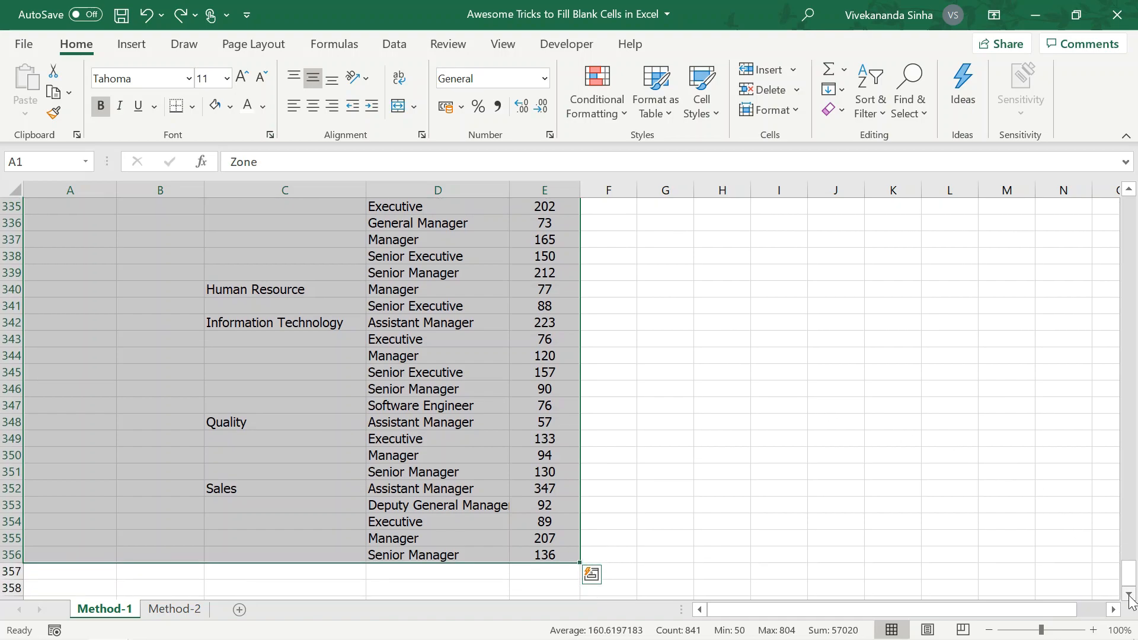
pyautogui.moveTo(1131, 580); pyautogui.dragTo(1134, 205)
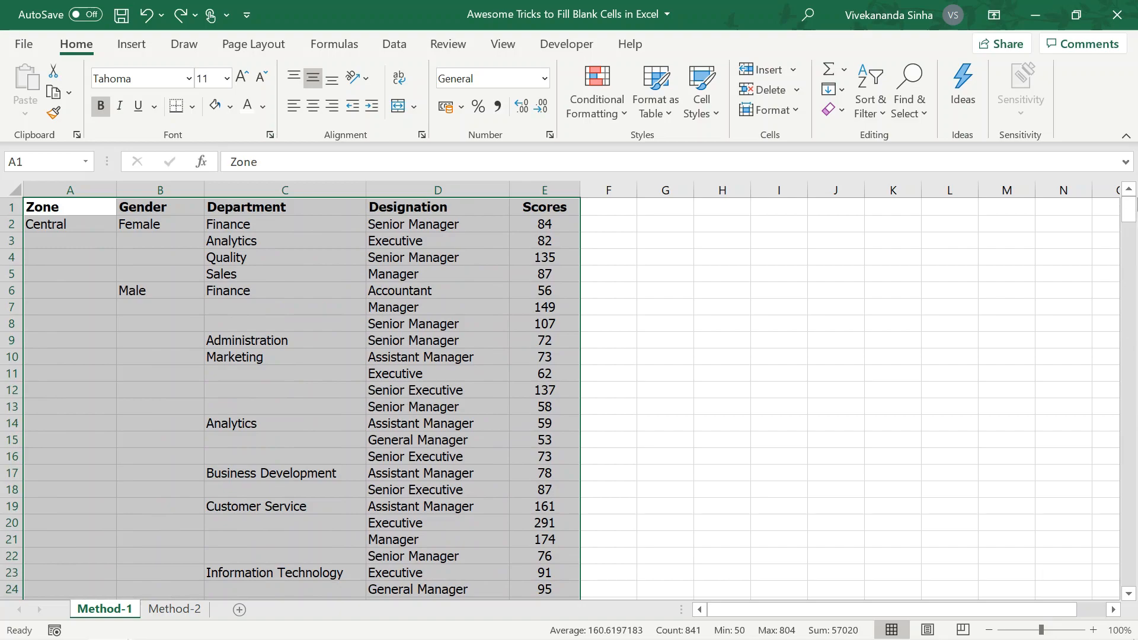
pyautogui.hotkey('ctrl', 'g')
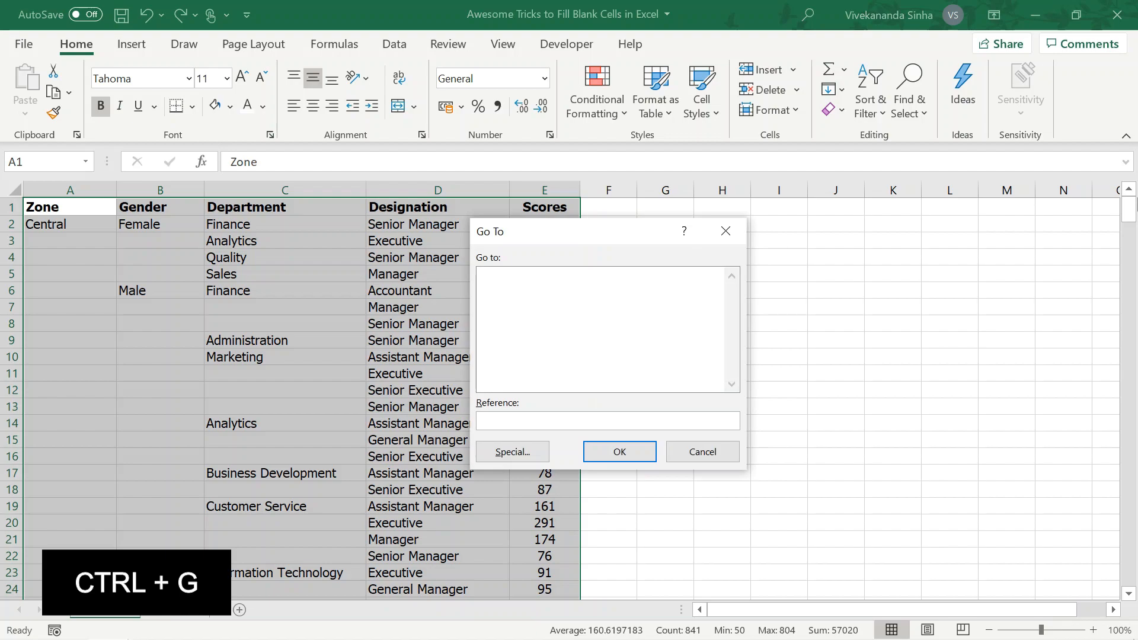
pyautogui.moveTo(625, 237); pyautogui.dragTo(449, 301)
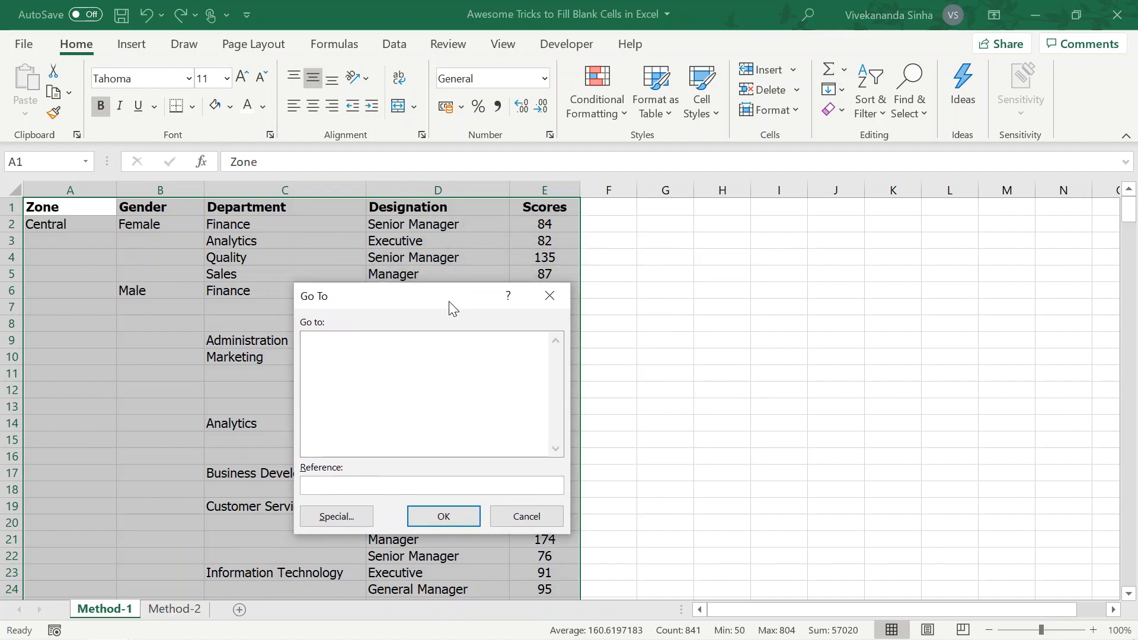
pyautogui.moveTo(449, 301); pyautogui.dragTo(450, 283)
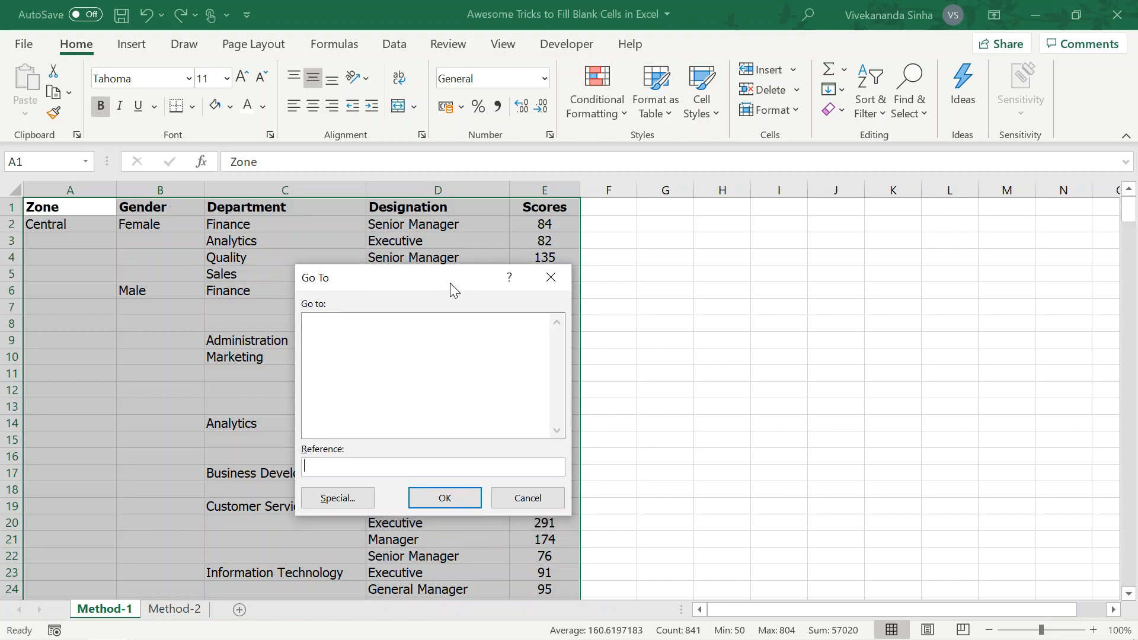
pyautogui.click(339, 499)
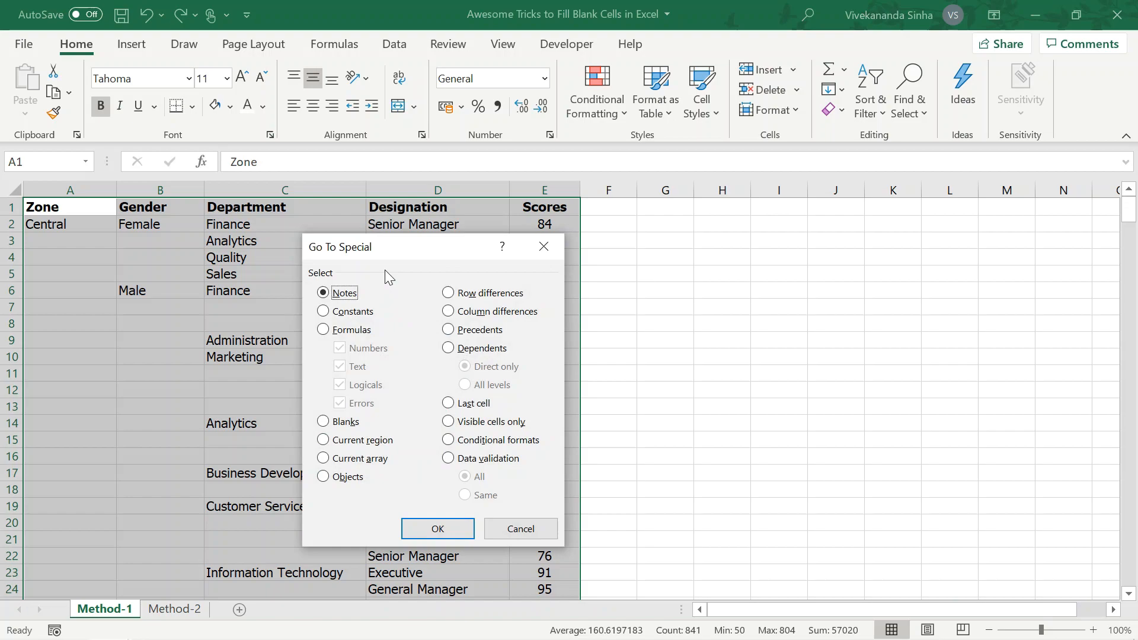
pyautogui.click(539, 240)
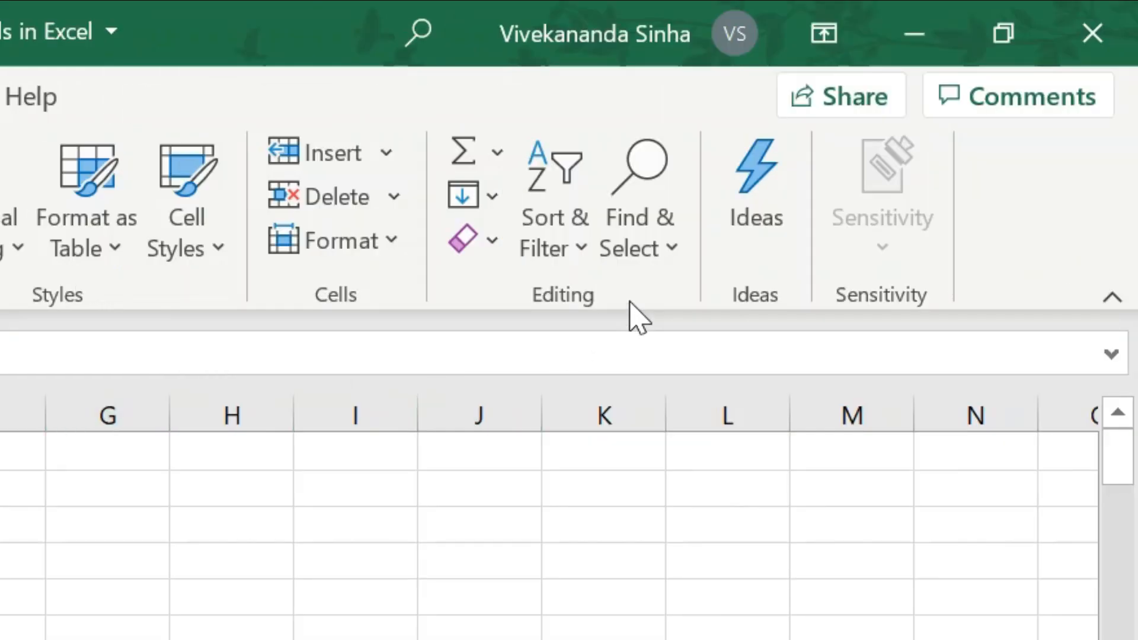
# Select only the blank cells in the data range using Go To Special with the Blanks option.
pyautogui.click(629, 249)
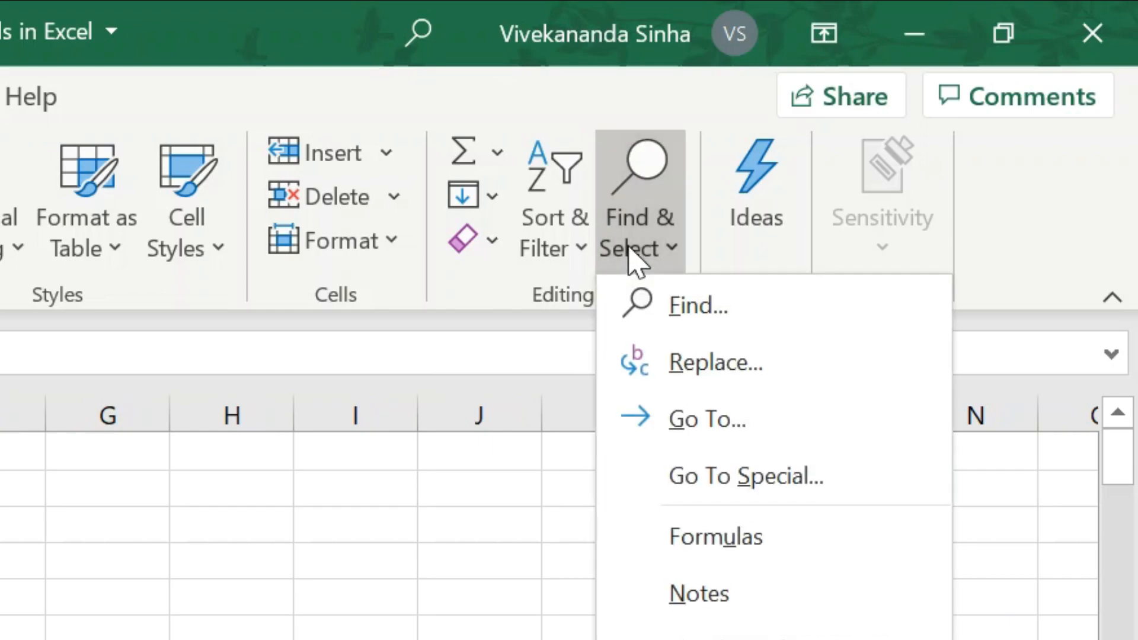
pyautogui.click(739, 476)
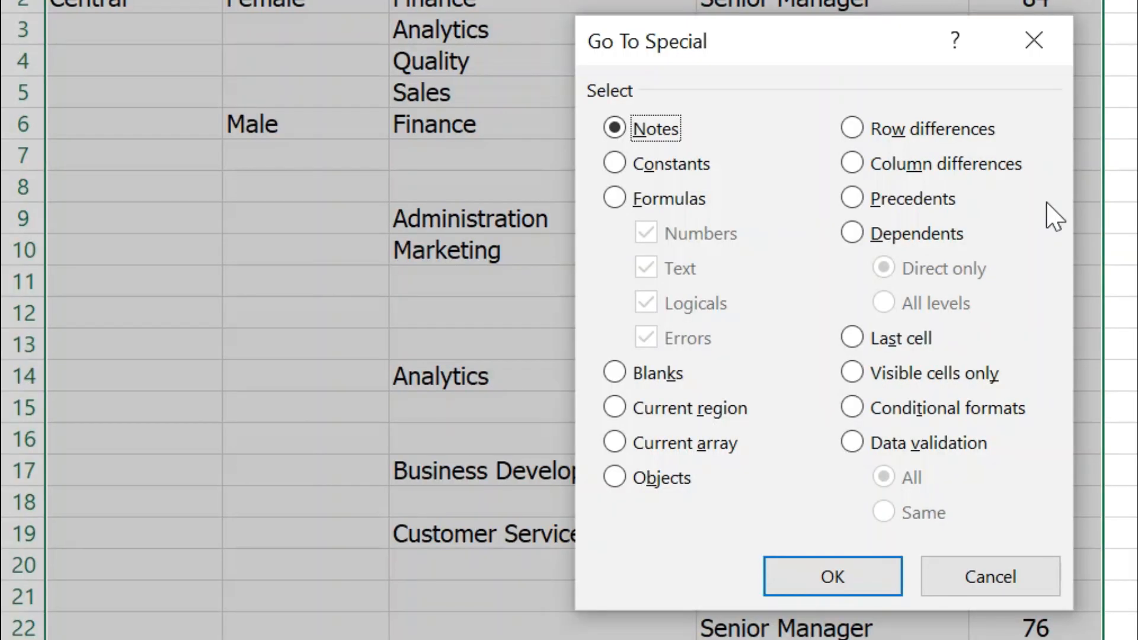
pyautogui.click(355, 422)
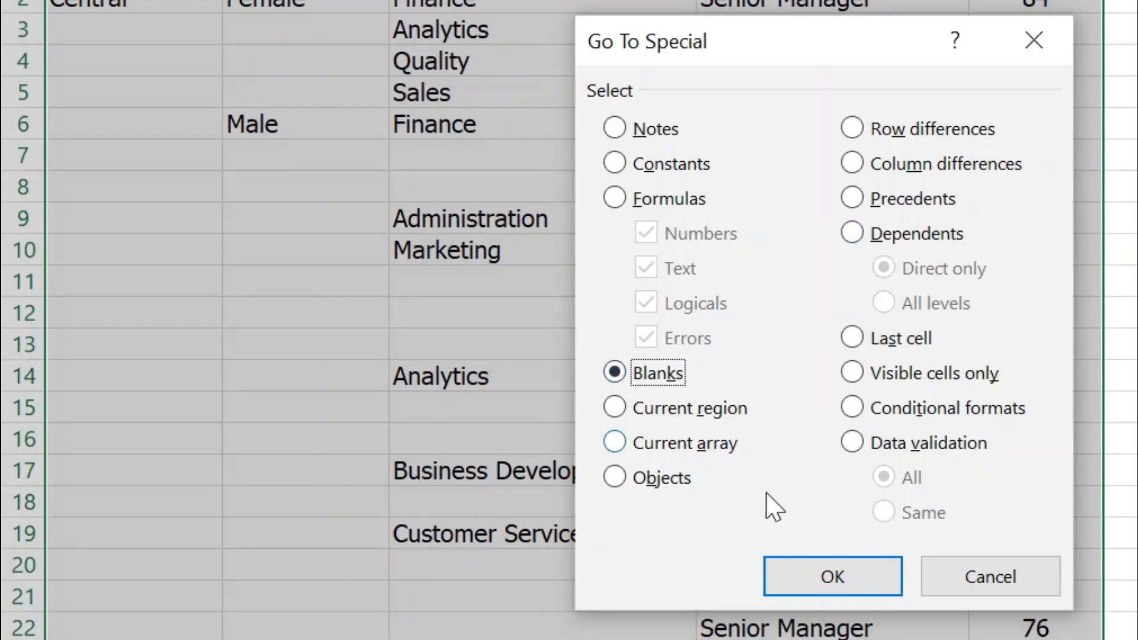
pyautogui.click(833, 575)
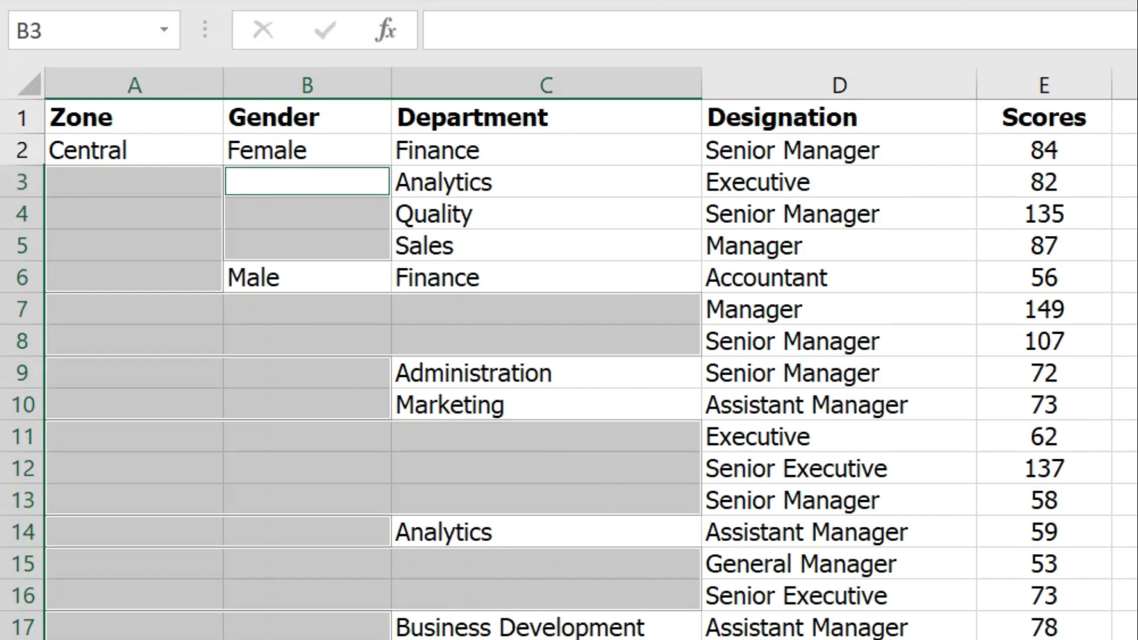
pyautogui.scroll(-20, 569, 367)
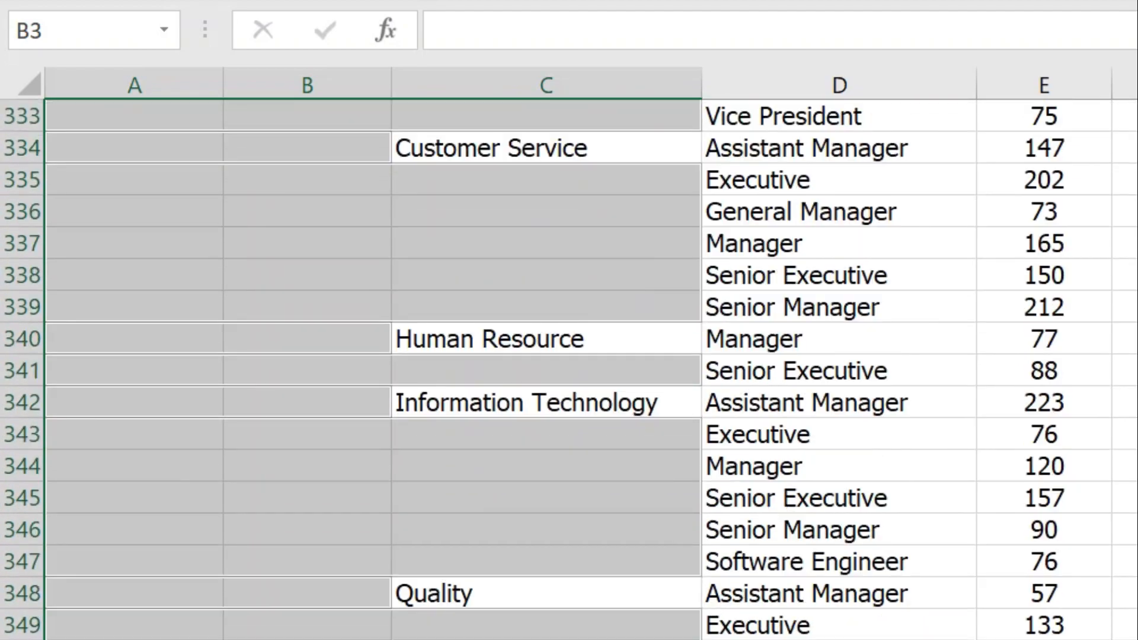
# Fill all the selected blank cells at once with a formula referencing the cell directly above, entering =B2 in B3.
pyautogui.scroll(-1, 569, 367)
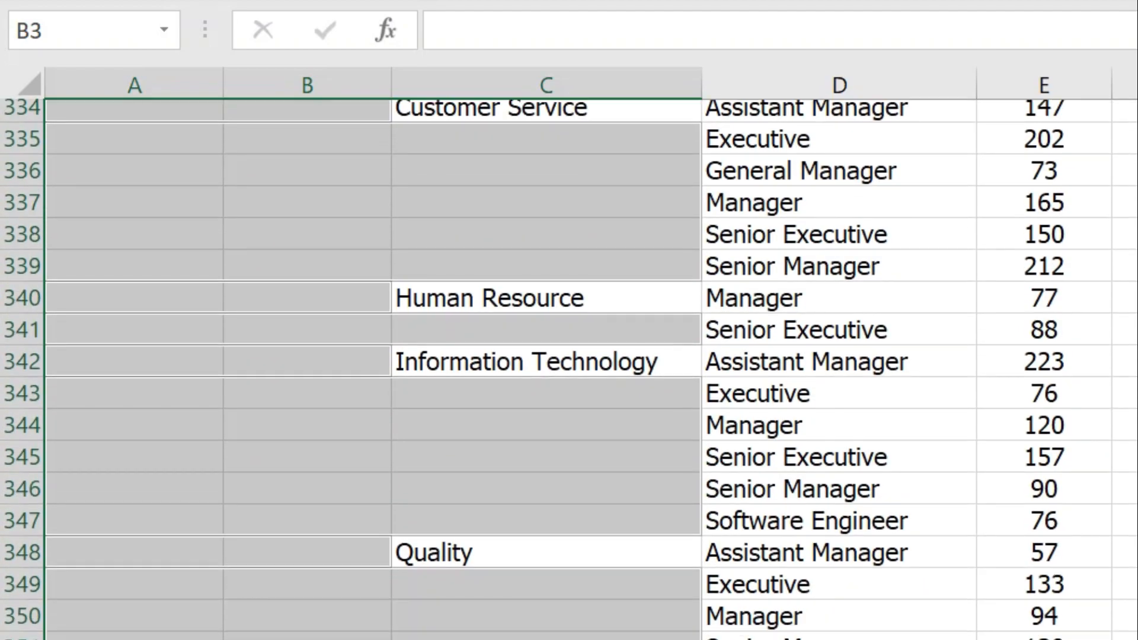
pyautogui.scroll(20, 569, 367)
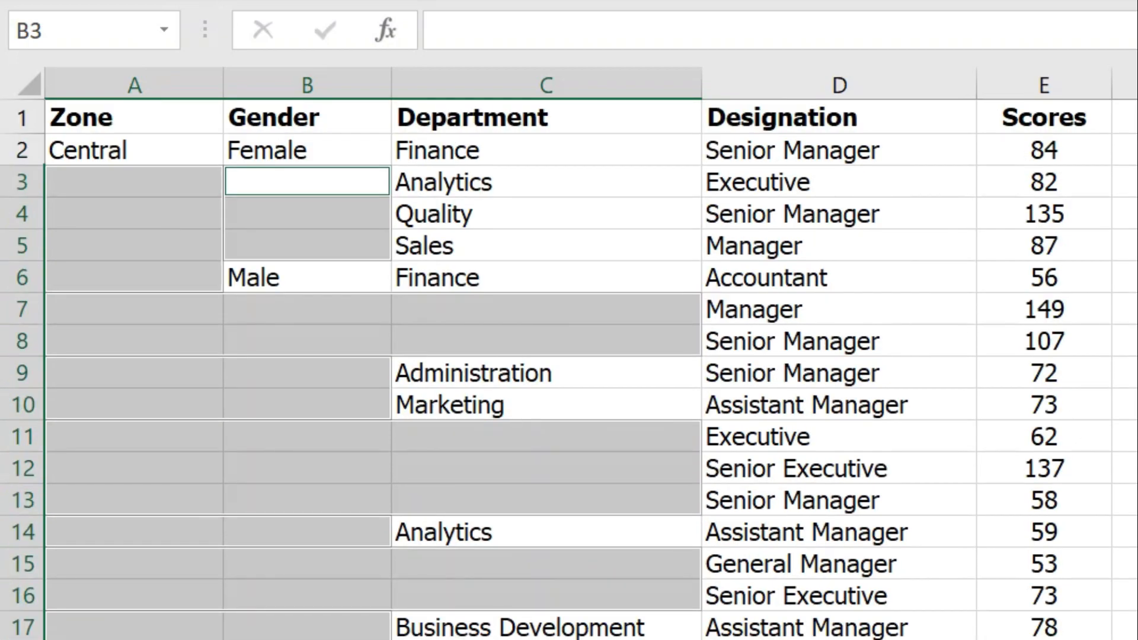
pyautogui.write('=')
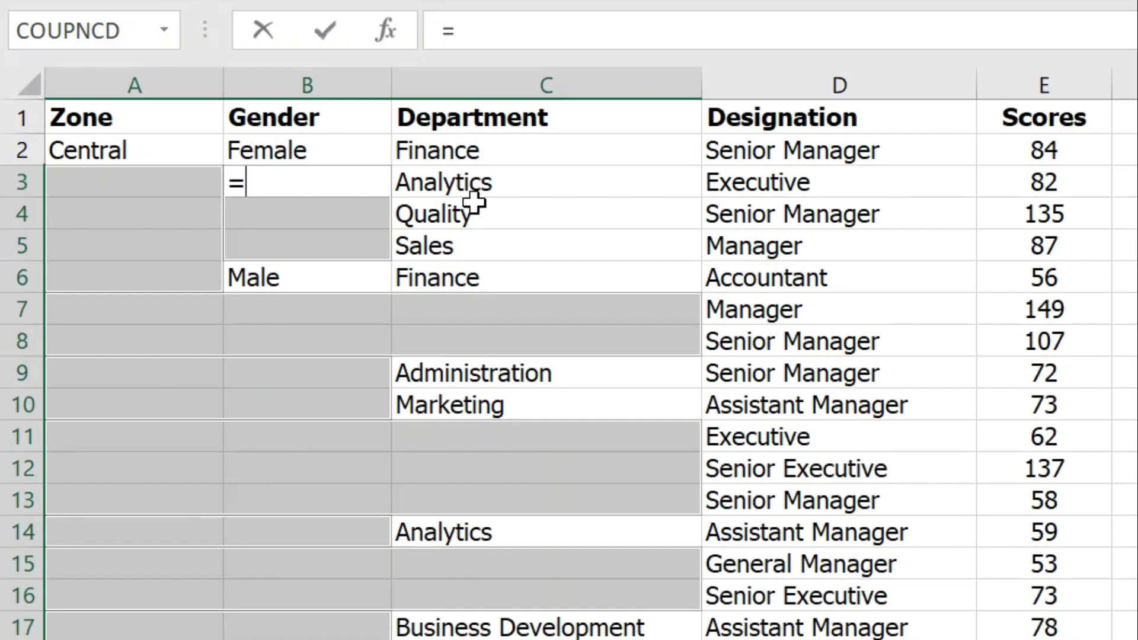
pyautogui.click(314, 151)
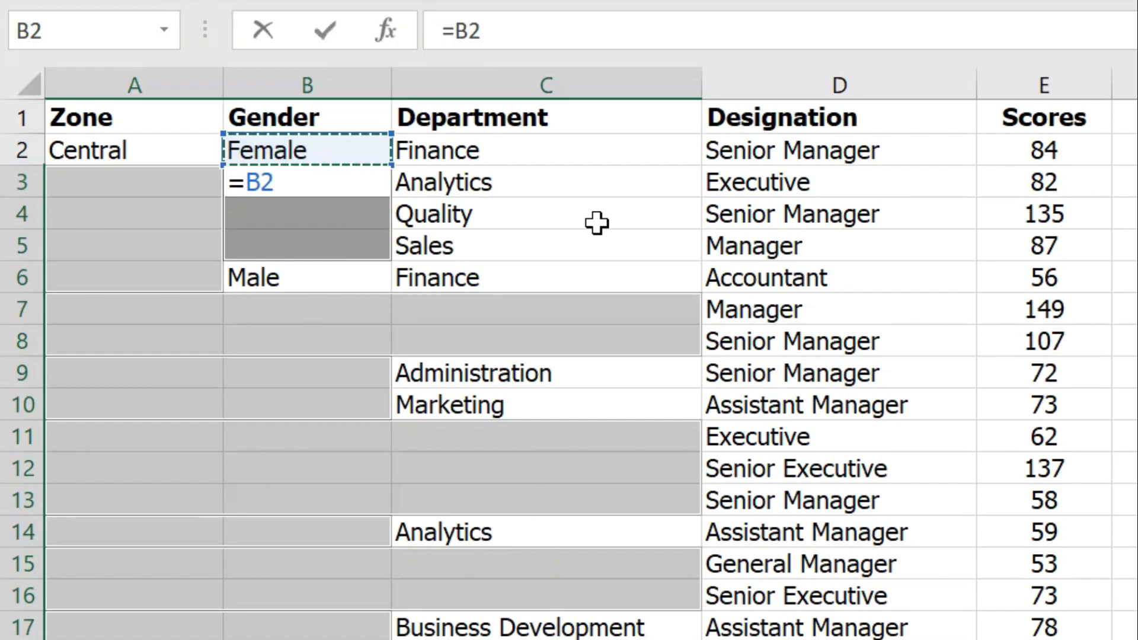
pyautogui.hotkey('ctrl', 'Return')
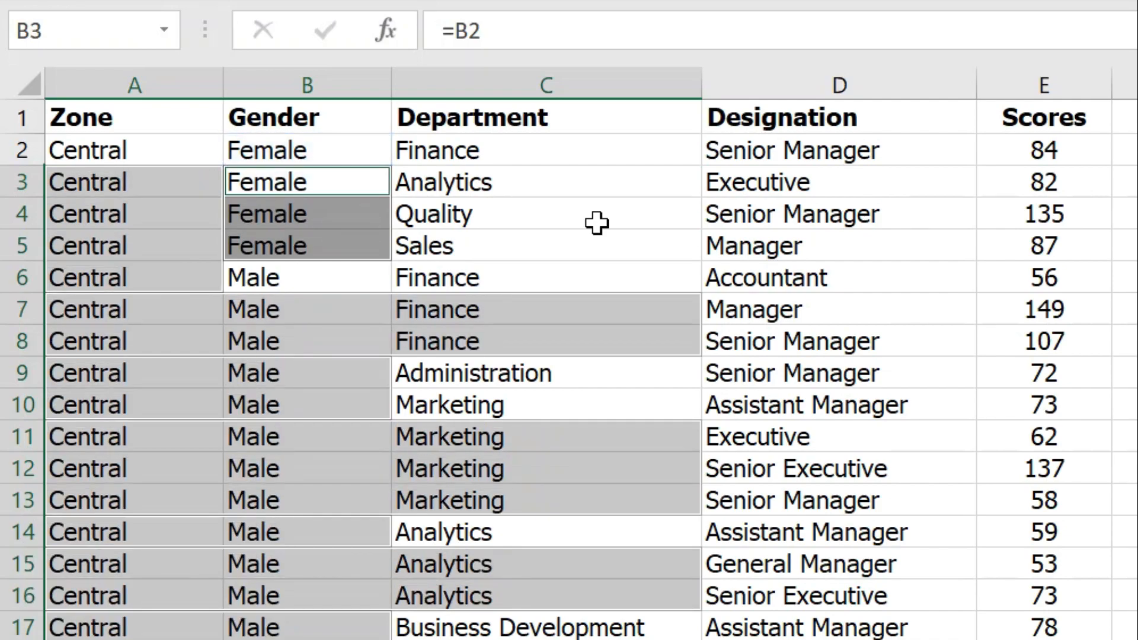
# Inspect the formulas in Gender cells B3, B4 and B5 to see which cell each one references.
pyautogui.click(290, 182)
pyautogui.doubleClick(291, 182)
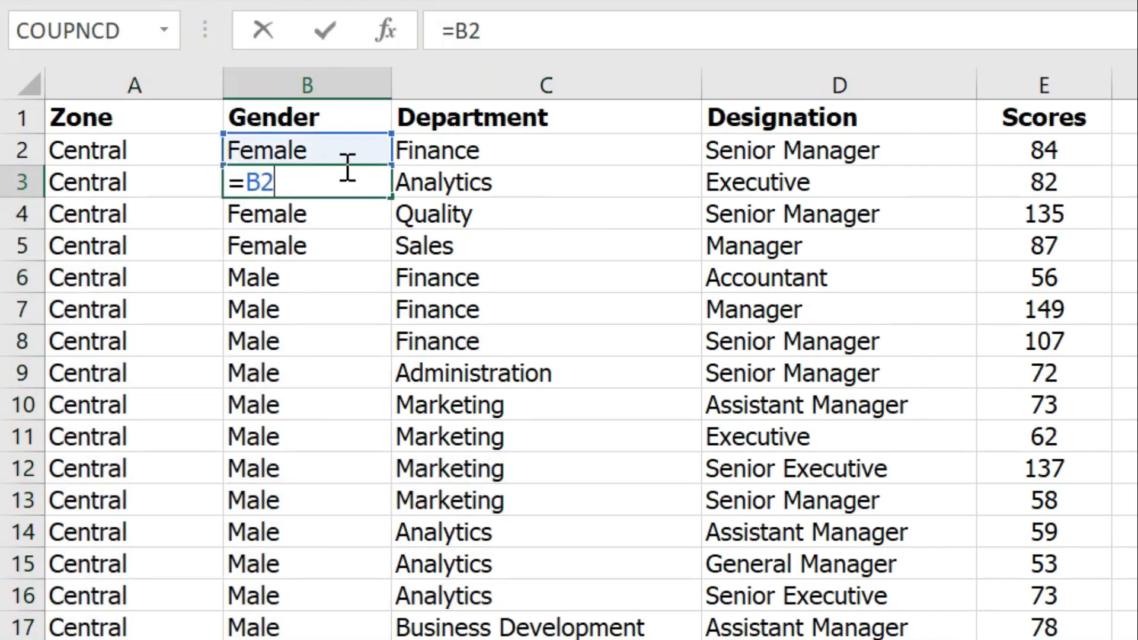
pyautogui.press('Escape')
pyautogui.click(291, 214)
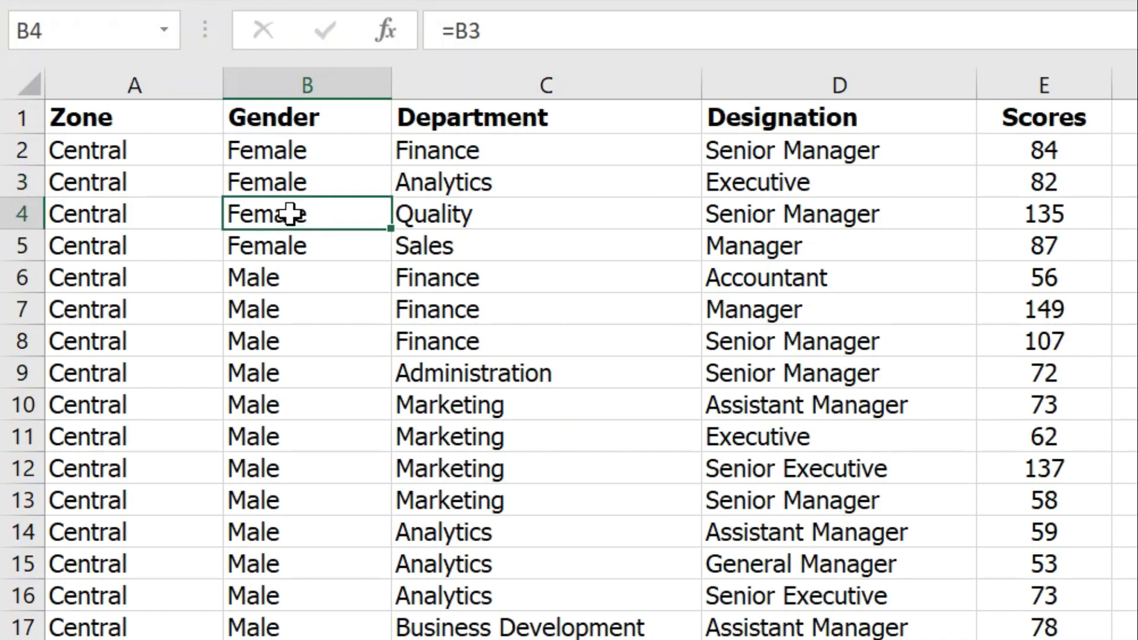
pyautogui.doubleClick(291, 213)
pyautogui.press('Escape')
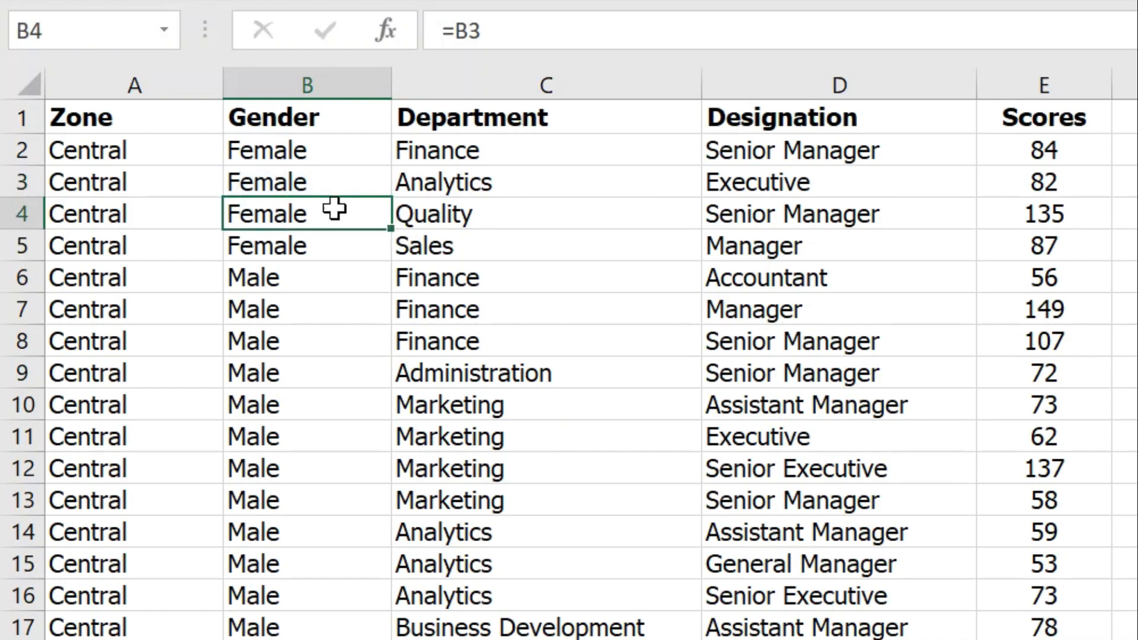
pyautogui.click(308, 247)
pyautogui.doubleClick(308, 248)
pyautogui.press('Escape')
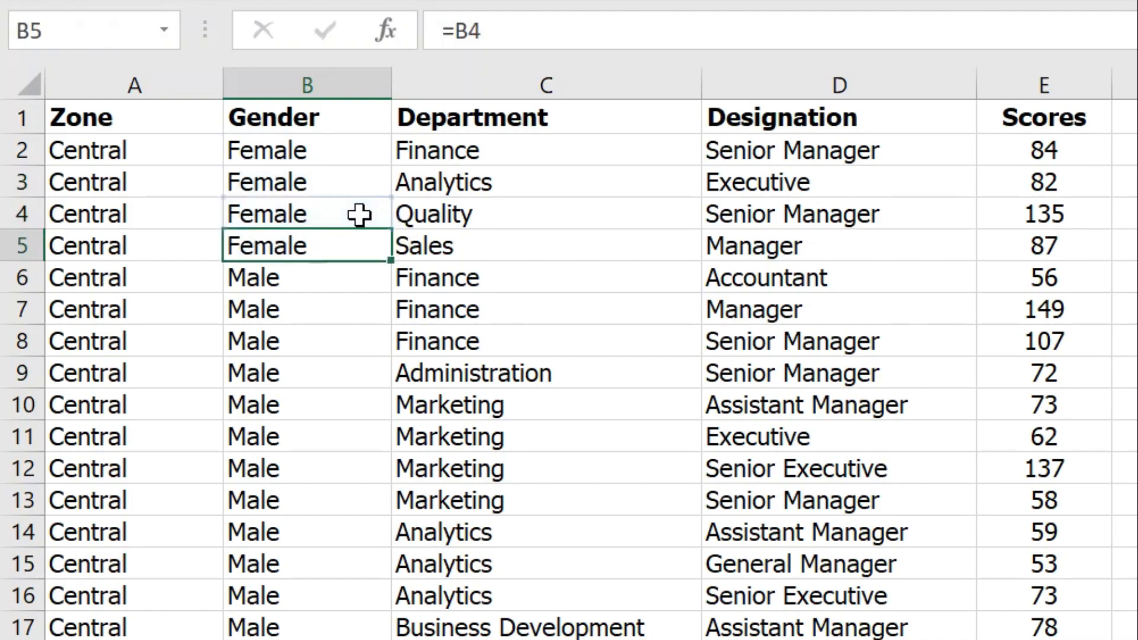
# Inspect the formula in Gender cell B7 and compare it with the Male entry above it.
pyautogui.click(268, 310)
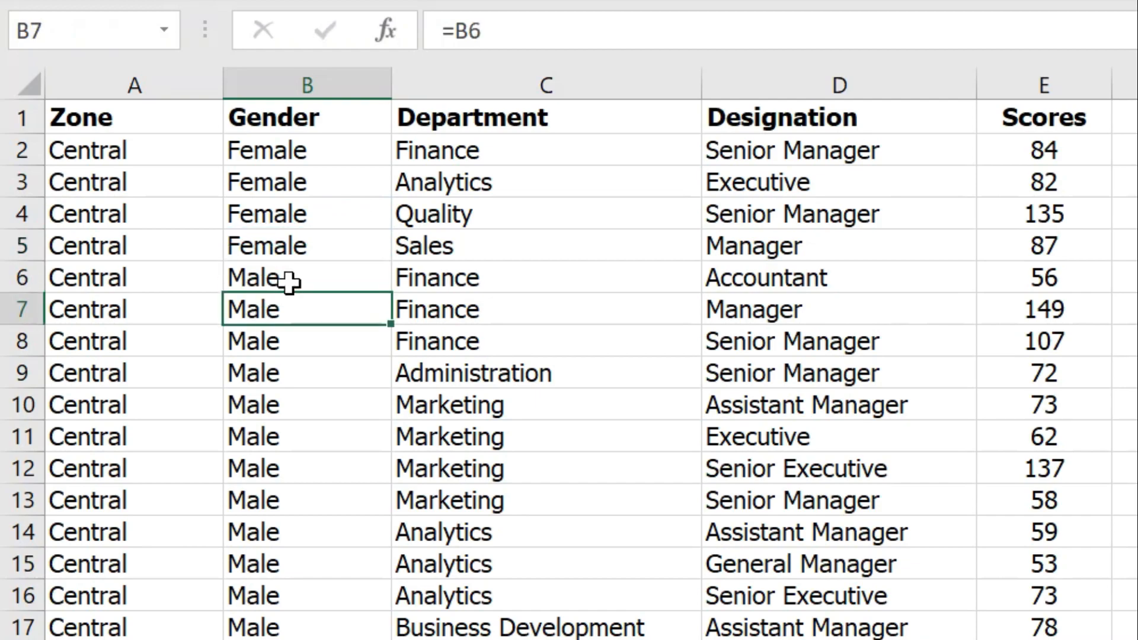
pyautogui.click(291, 282)
pyautogui.click(265, 315)
pyautogui.doubleClick(281, 311)
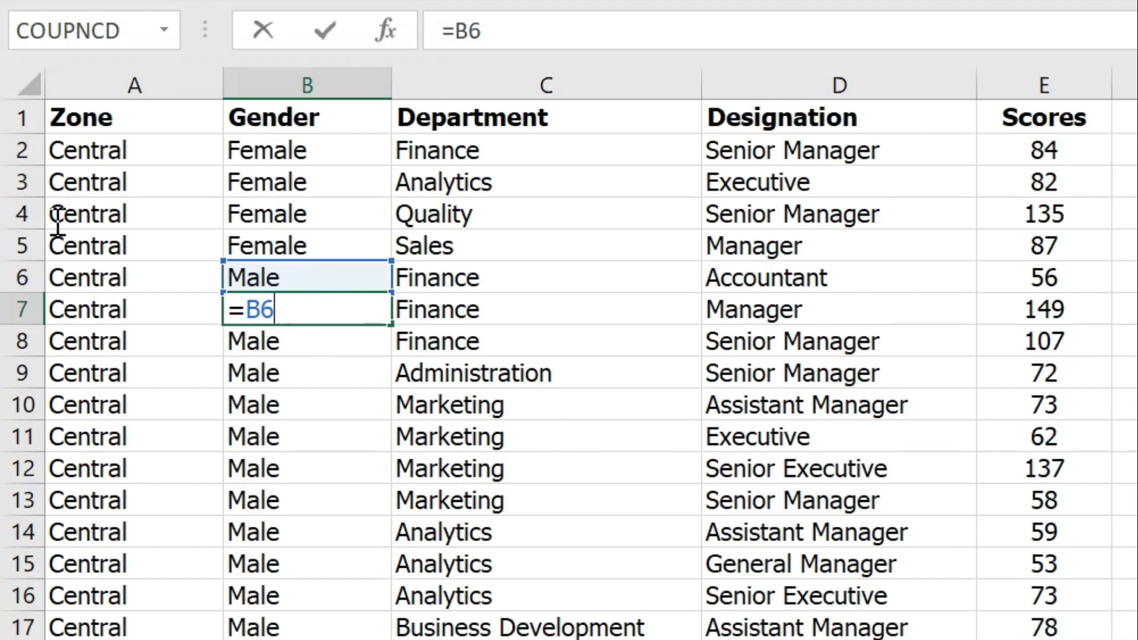
pyautogui.press('Escape')
# Check the formulas in Zone cells A3 and A7, and view the column's last row before returning to the Zone header.
pyautogui.click(132, 183)
pyautogui.doubleClick(214, 187)
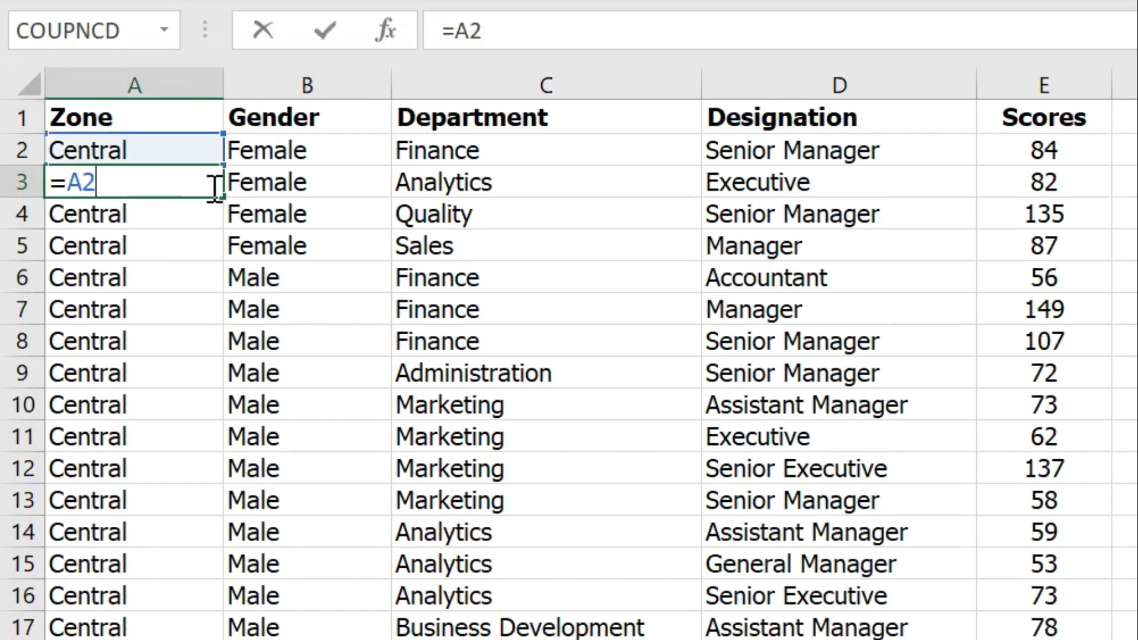
pyautogui.press('Escape')
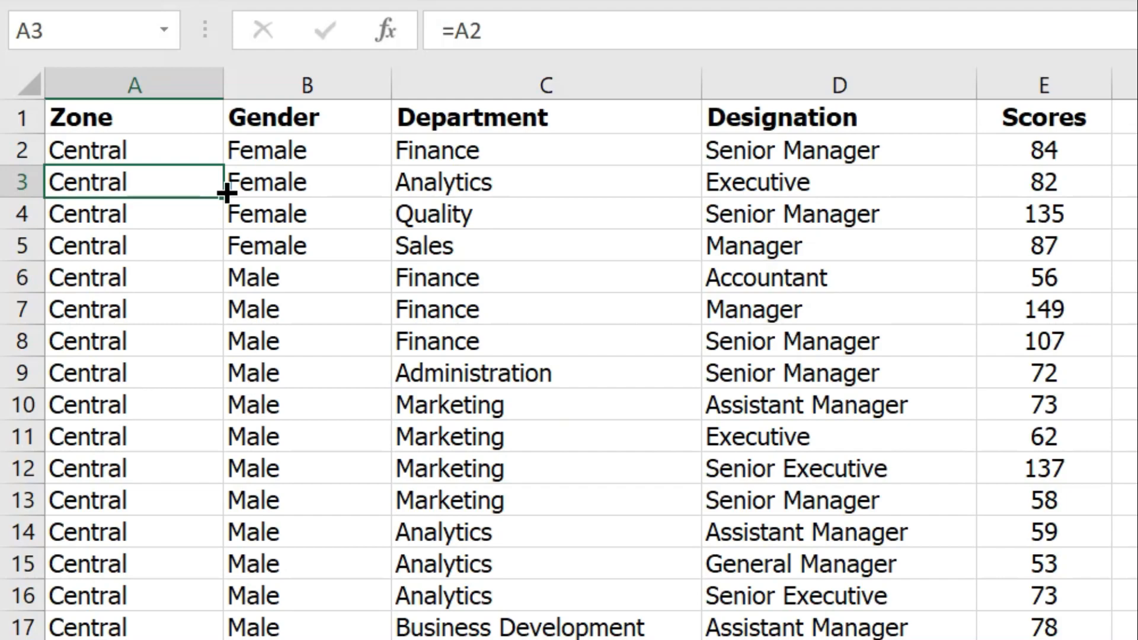
pyautogui.click(131, 311)
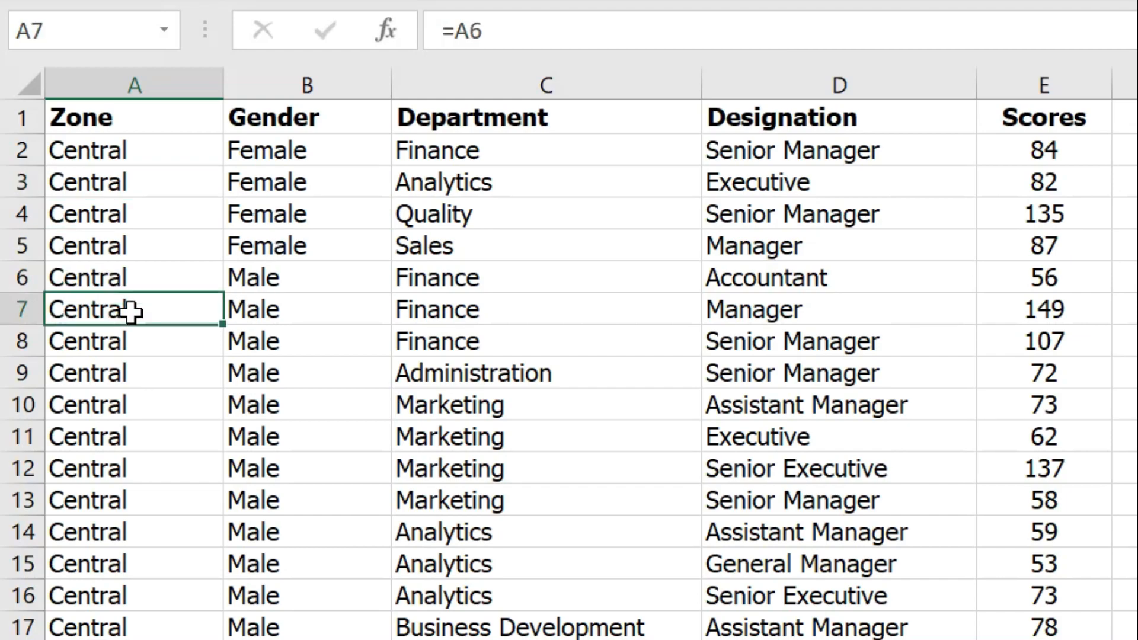
pyautogui.hotkey('ctrl', 'Down')
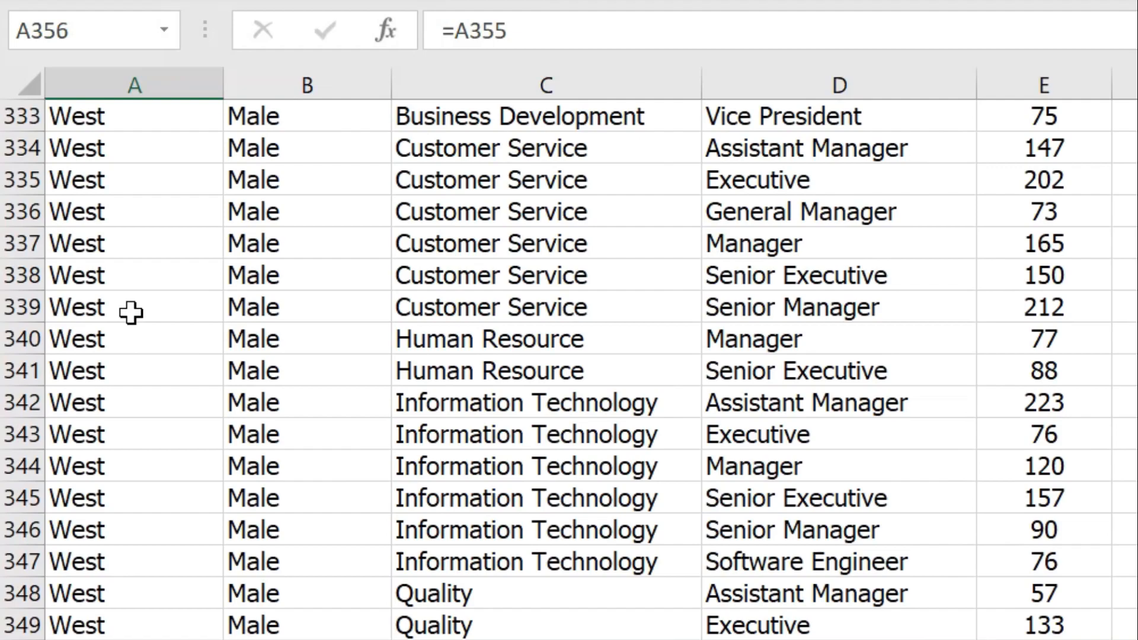
pyautogui.hotkey('ctrl', 'Up')
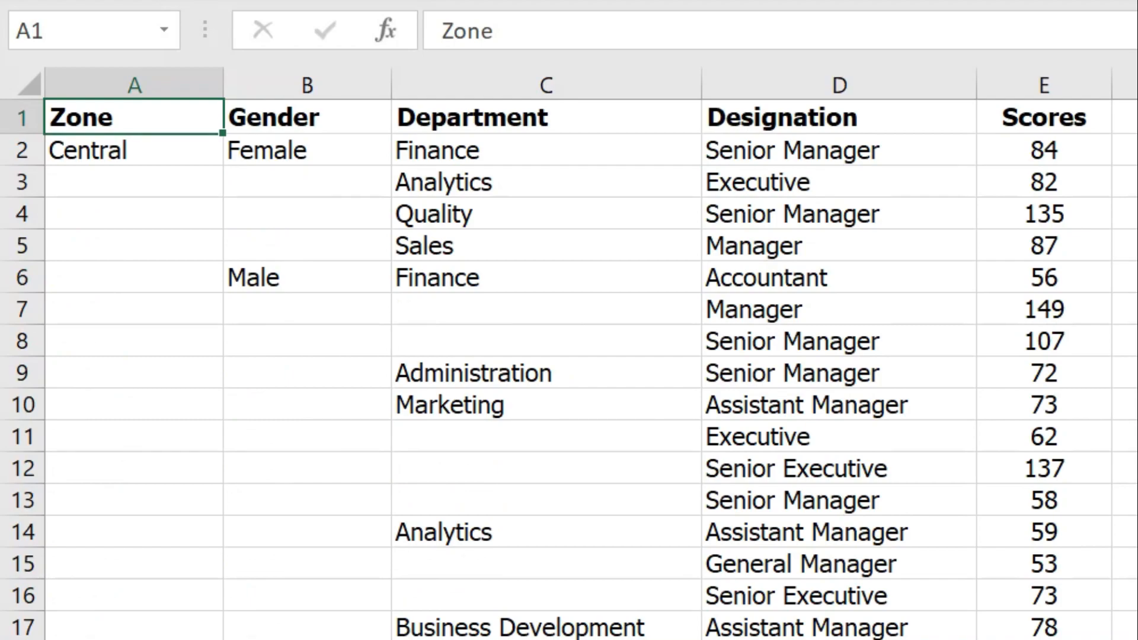
# Enter the formula =A2 in Zone cell A3 and copy that cell.
pyautogui.click(168, 191)
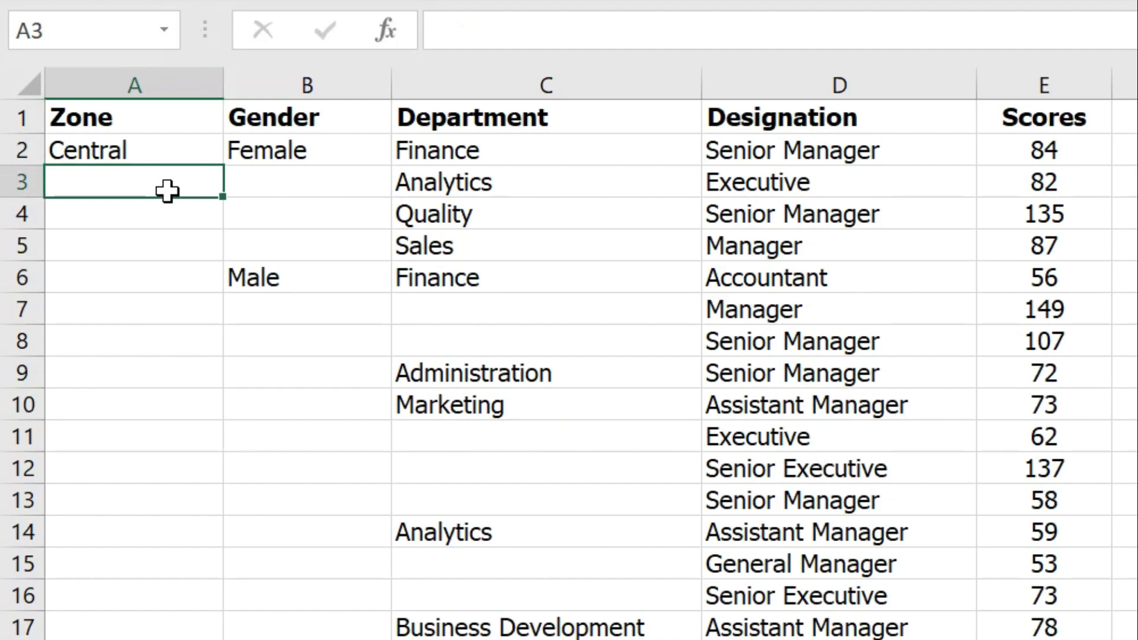
pyautogui.write('=')
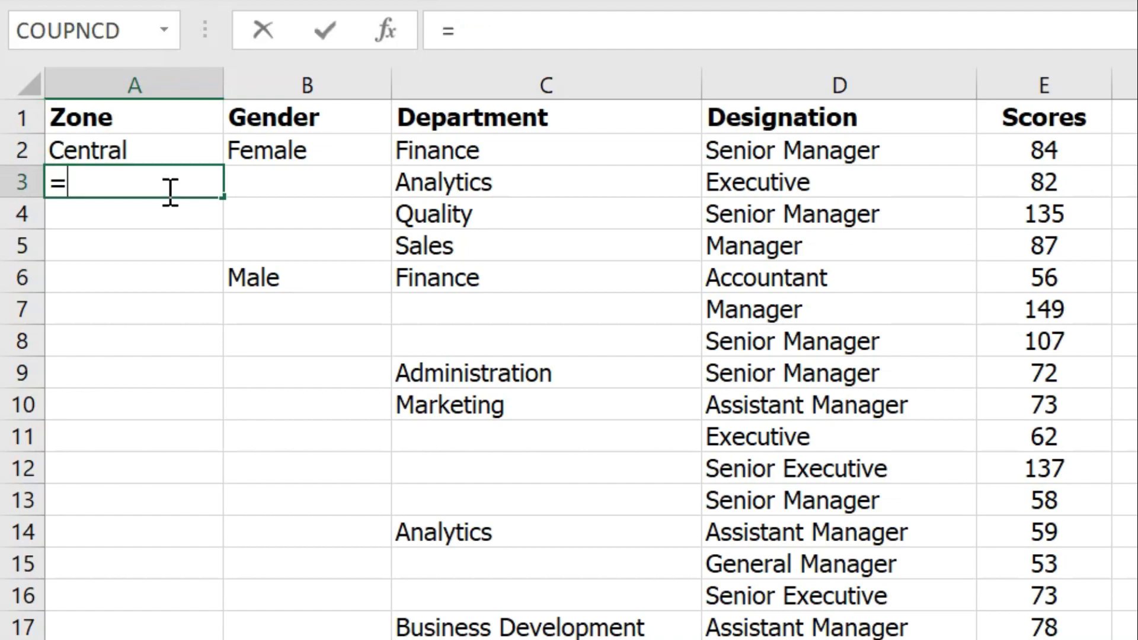
pyautogui.click(179, 150)
pyautogui.press('Return')
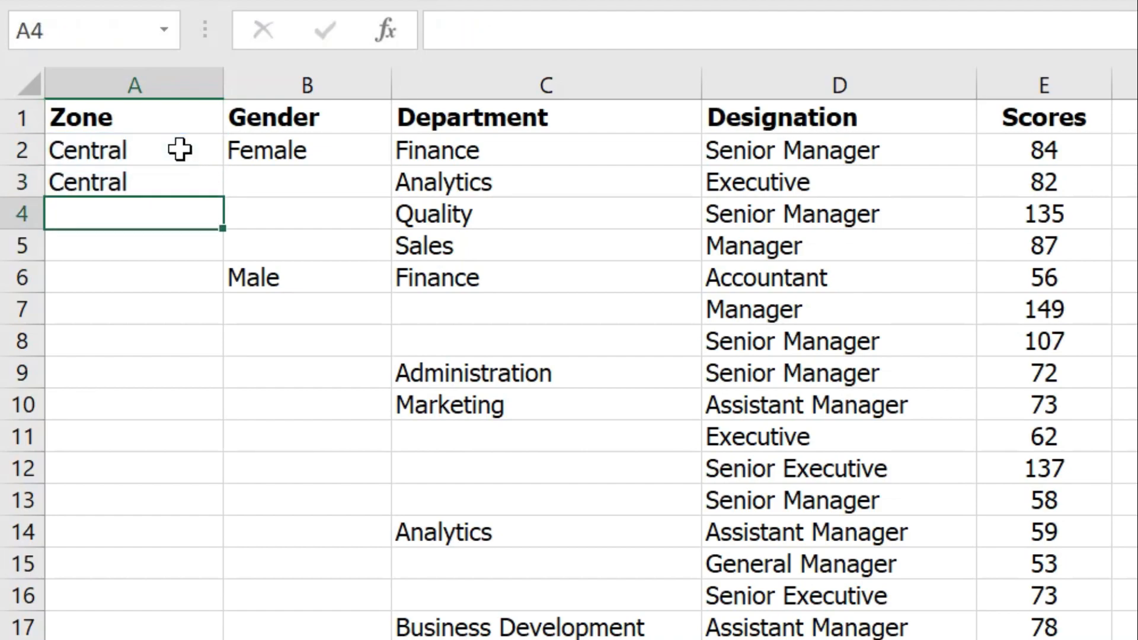
pyautogui.click(149, 182)
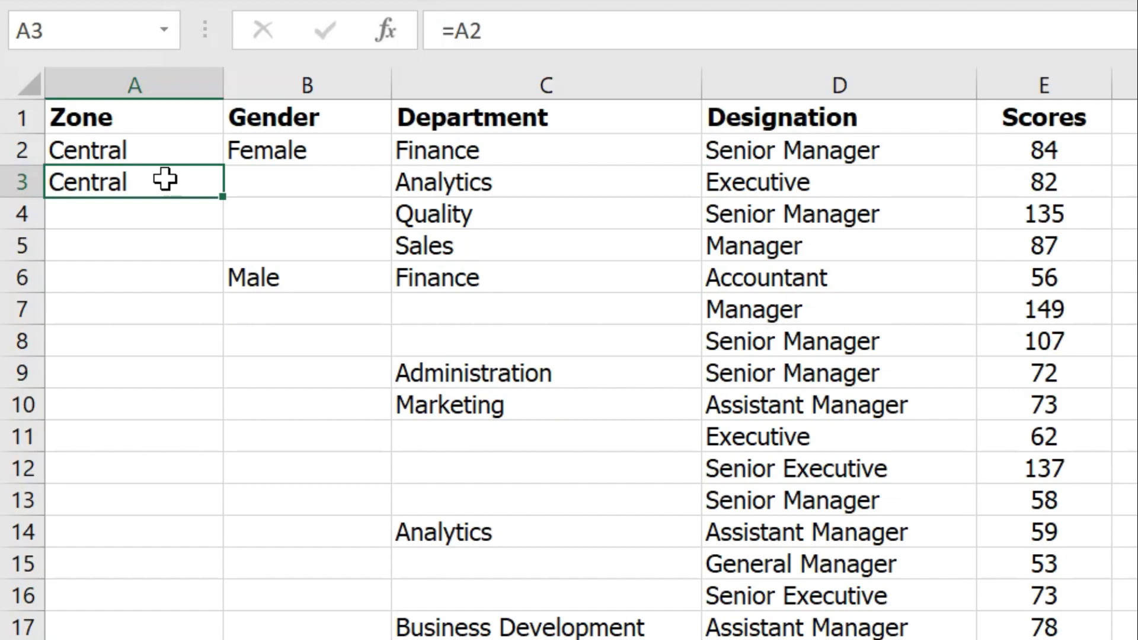
pyautogui.hotkey('ctrl', 'c')
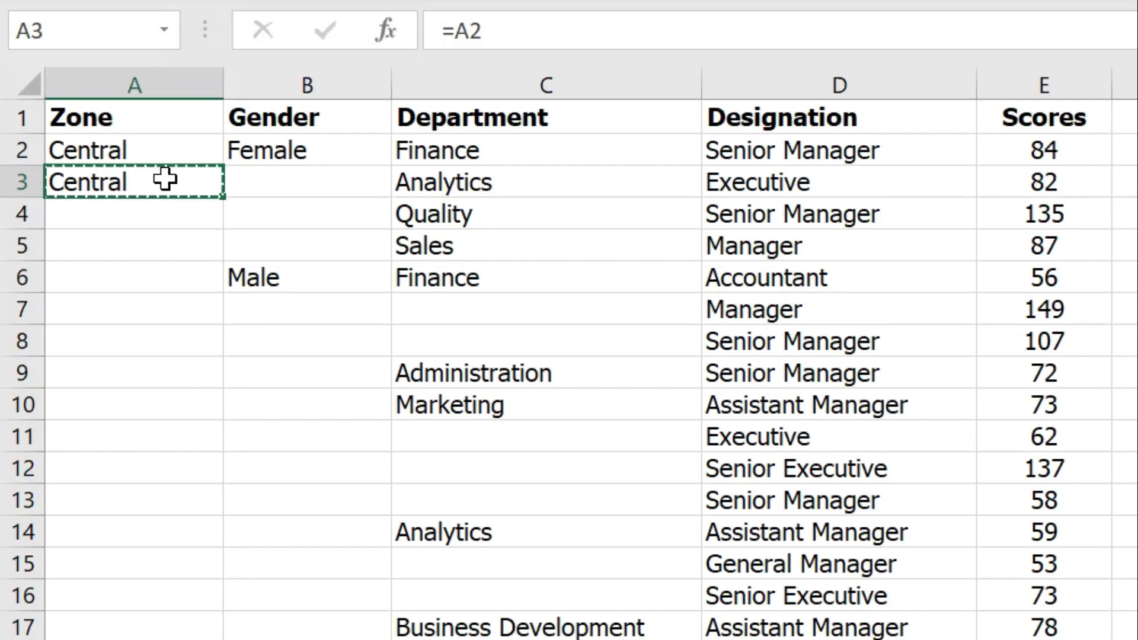
# Select only the blank cells in the entire data range using Go To Special with Blanks, and paste the copied formula into them.
pyautogui.click(155, 124)
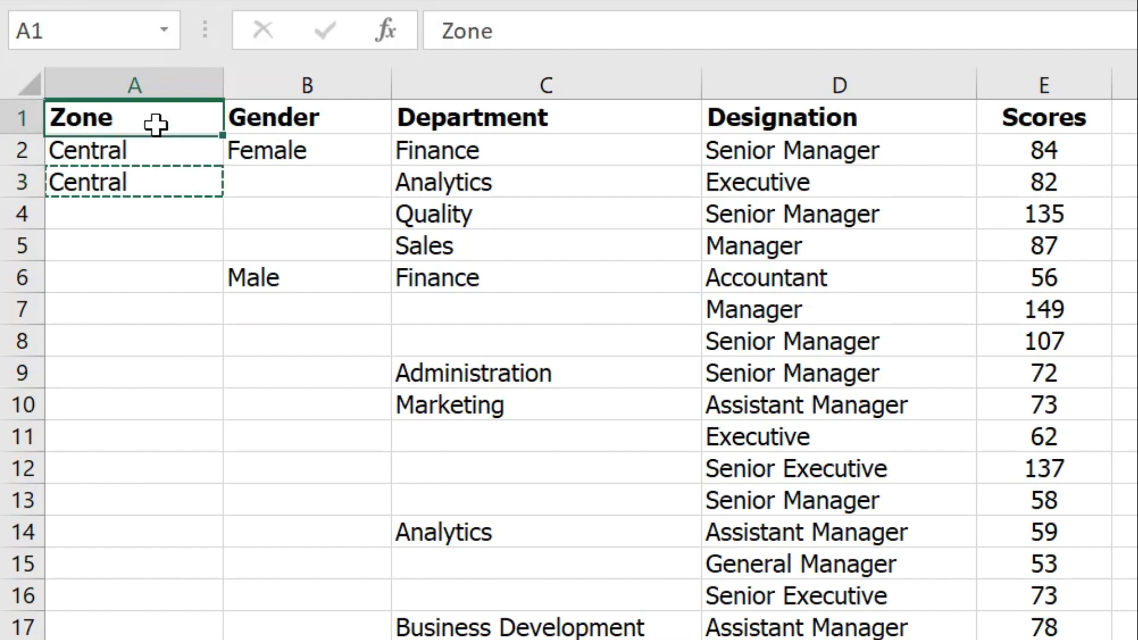
pyautogui.hotkey('ctrl', 'a')
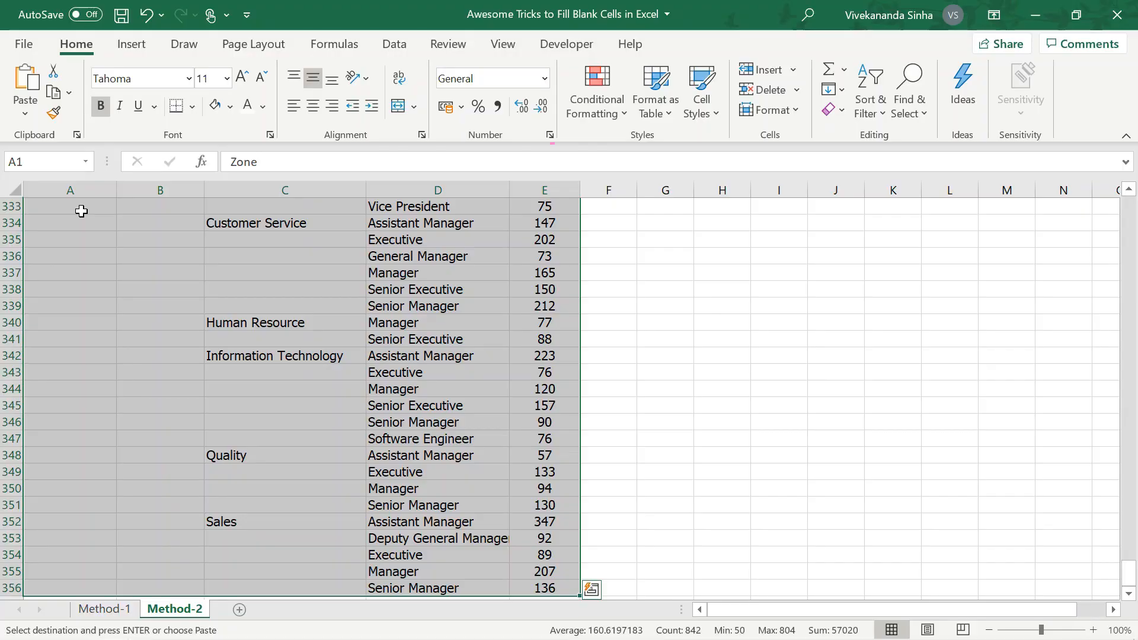
pyautogui.hotkey('ctrl', 'g')
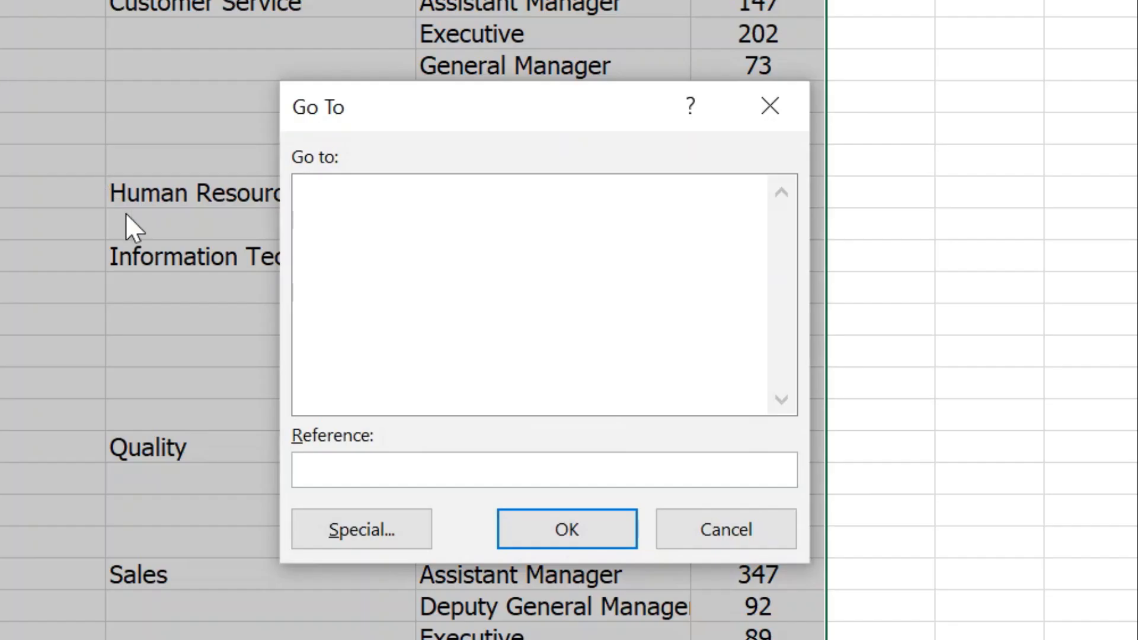
pyautogui.click(361, 528)
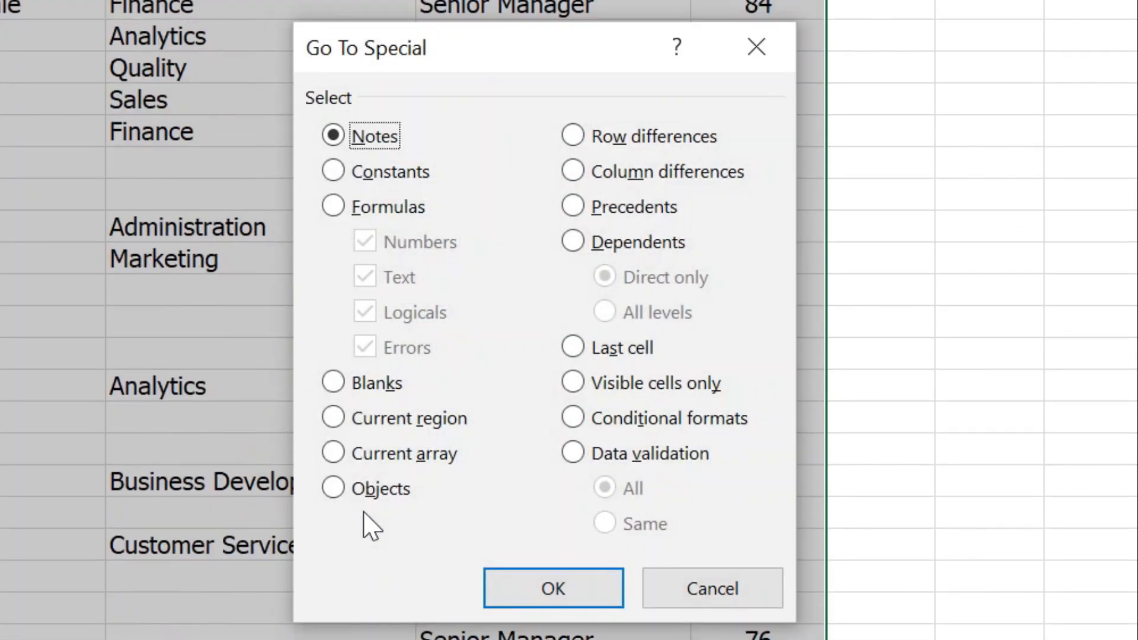
pyautogui.click(391, 384)
pyautogui.click(523, 582)
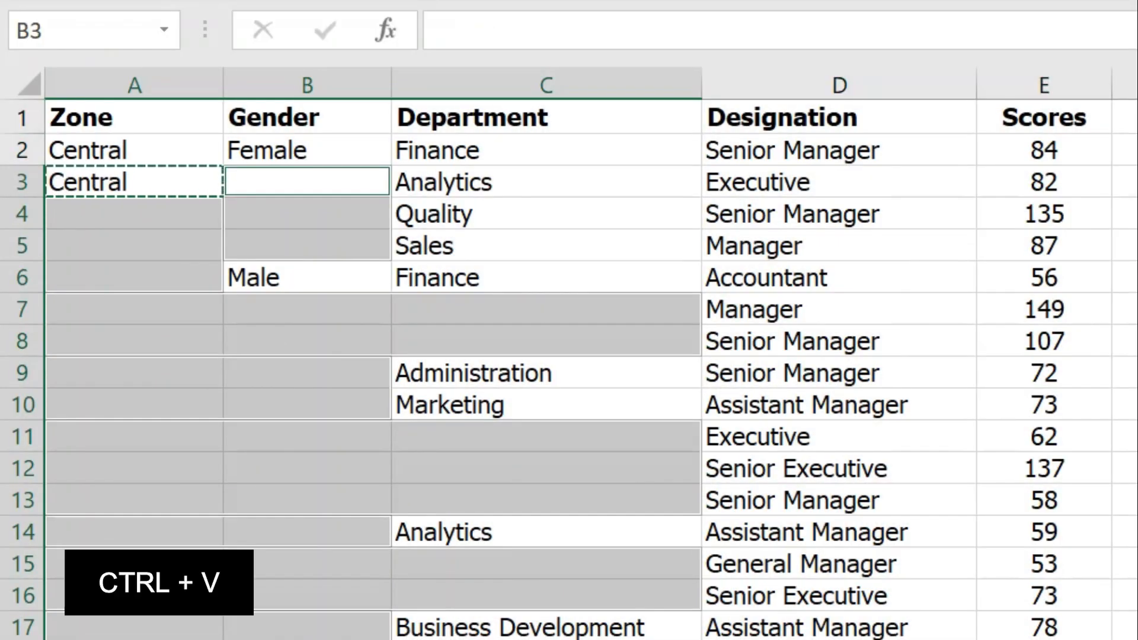
pyautogui.hotkey('ctrl', 'v')
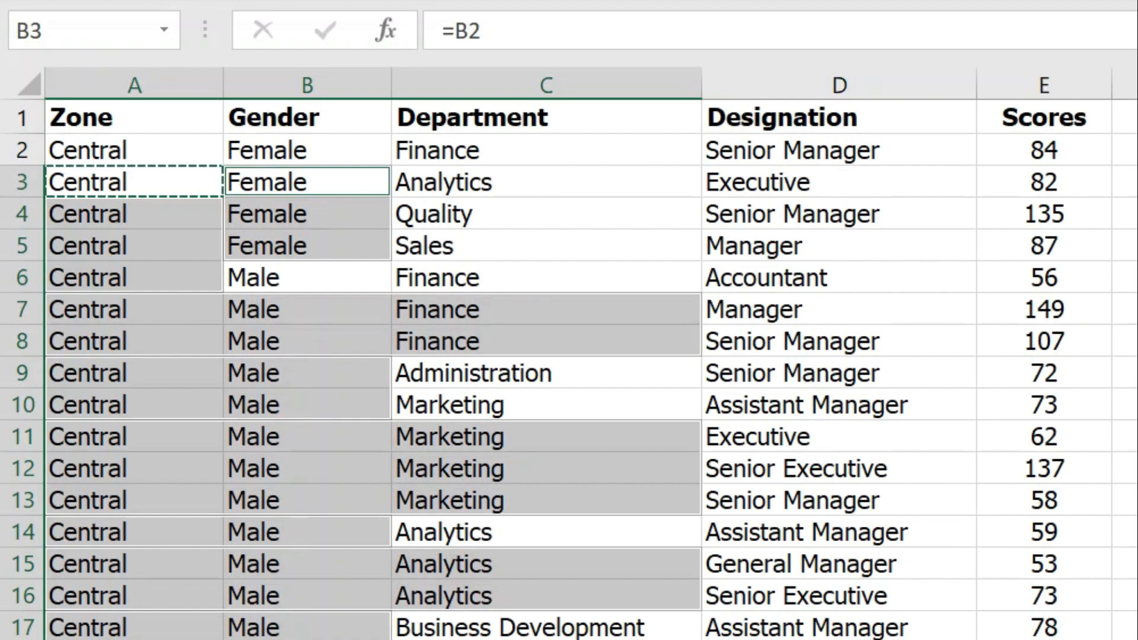